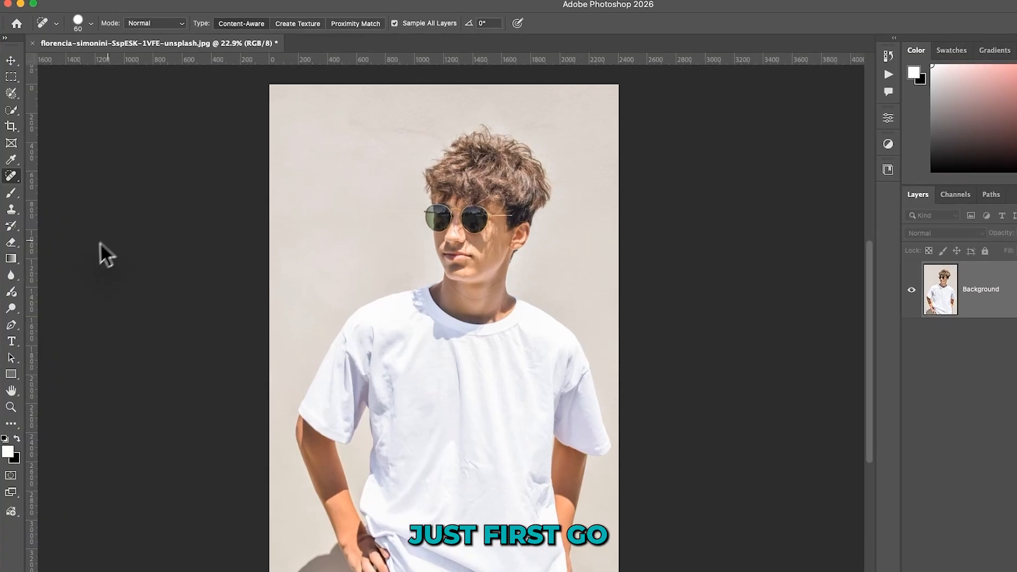
Select the white T-shirt with the Quick Selection tool, using a 60 px brush
click(16, 95)
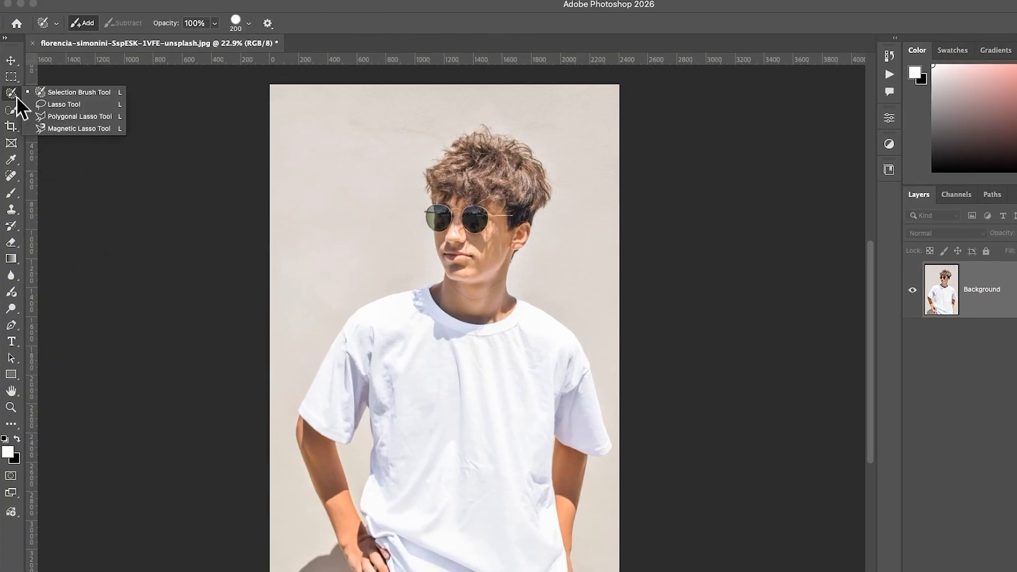
click(19, 110)
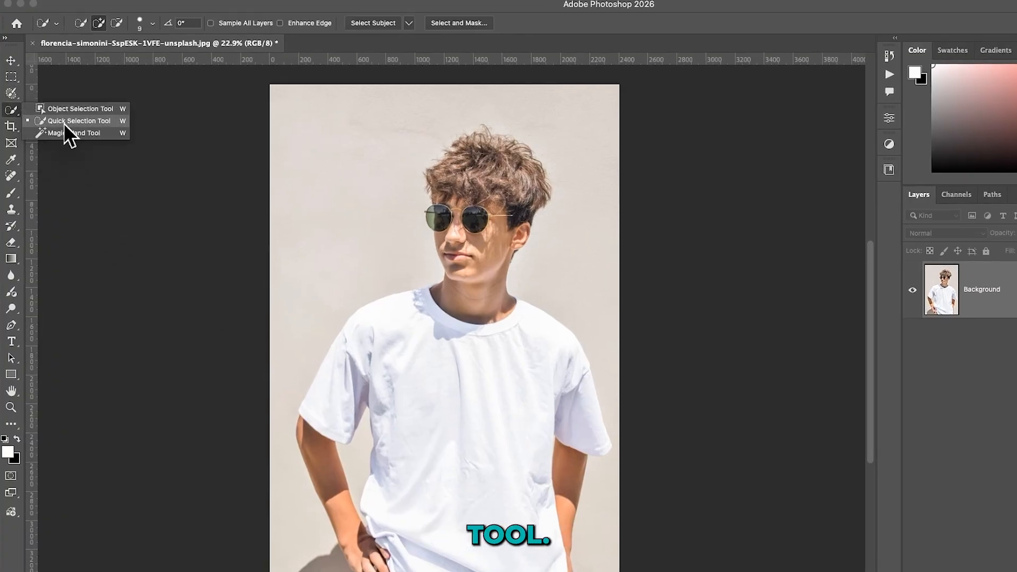
click(64, 121)
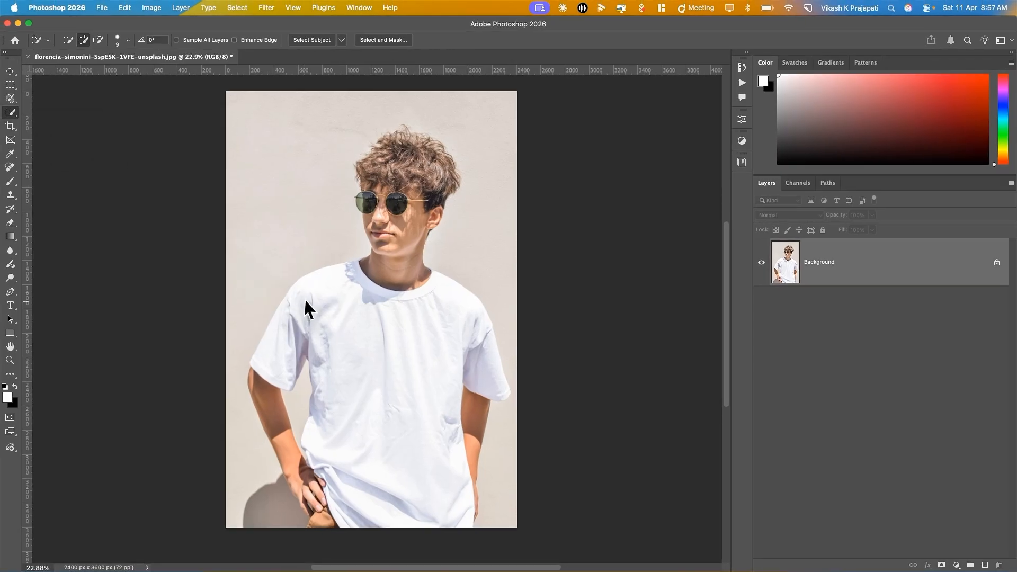
scroll(369, 331, up, 5)
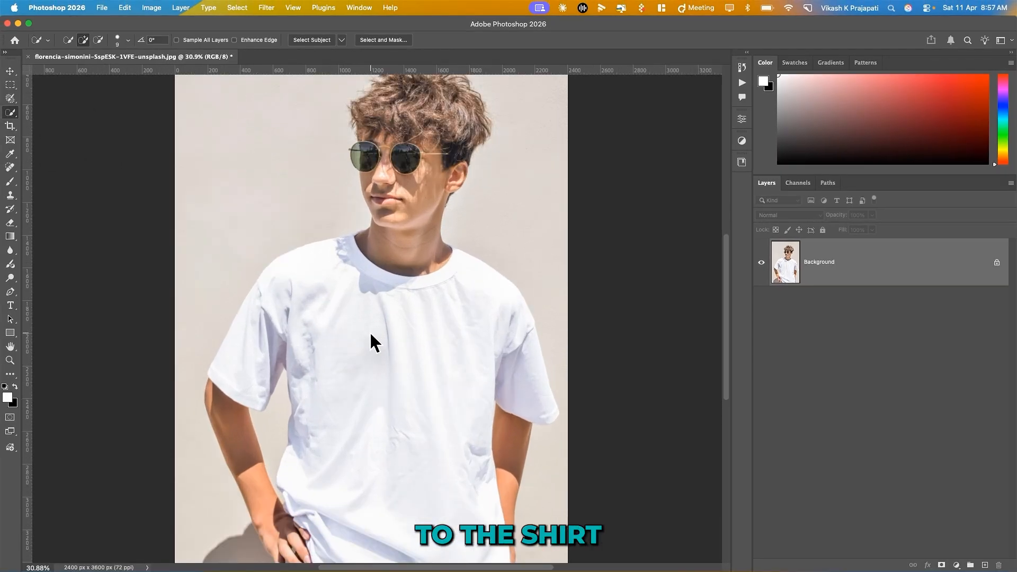
scroll(358, 299, down, 2)
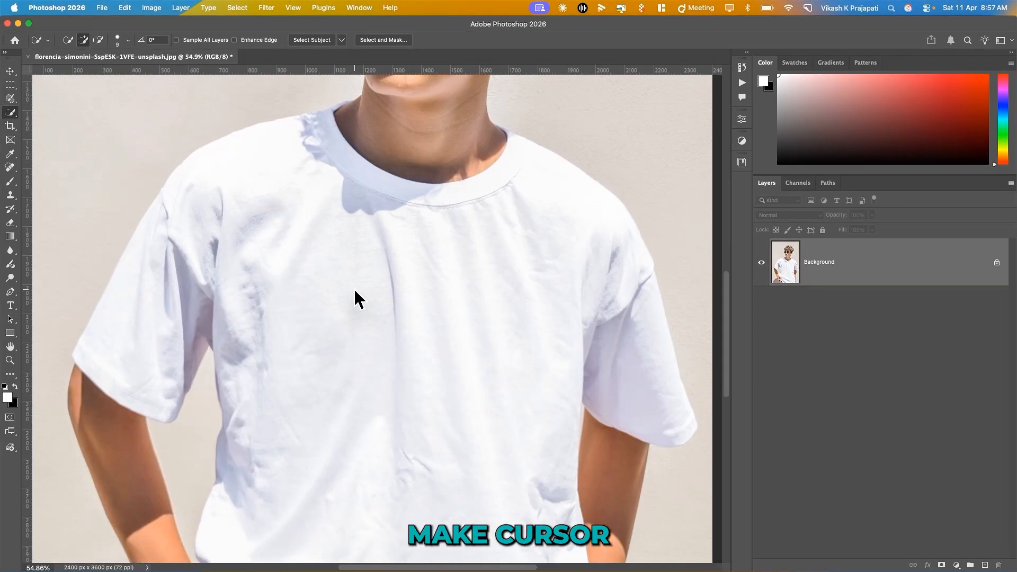
key(bracketright)
key(bracketright)
key(bracketright)
key(bracketright)
key(bracketright)
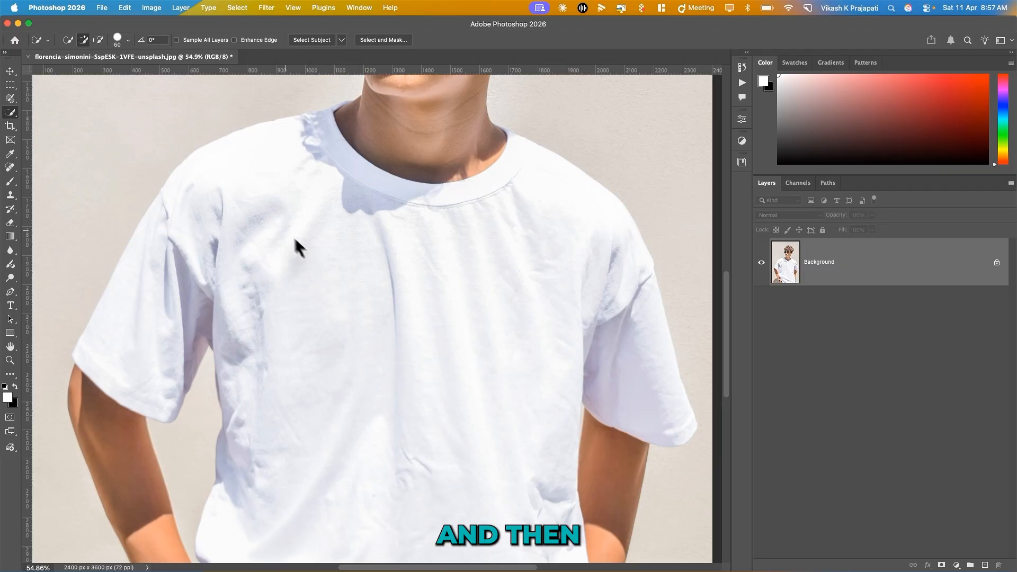
mouse_move(303, 260)
mouse_down()
mouse_move(298, 235)
mouse_move(345, 307)
mouse_move(241, 275)
mouse_move(170, 311)
mouse_move(159, 285)
mouse_move(159, 320)
mouse_move(447, 345)
mouse_move(397, 259)
mouse_up()
Subtract the background gap between the bent arm and the shirt's side from the selection, and check the selection edges around the neckline
scroll(397, 259, down, 1)
scroll(398, 260, down, 10)
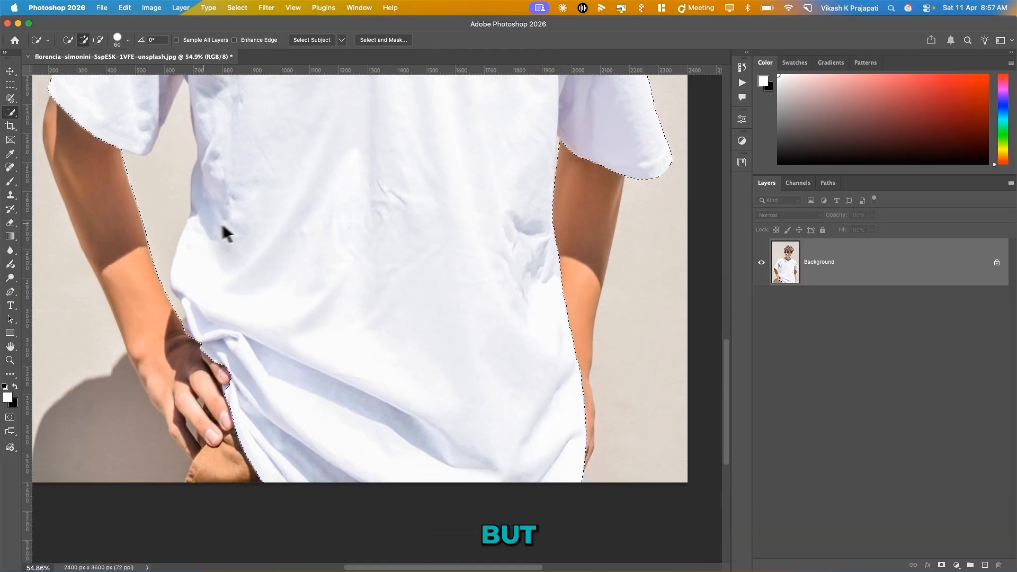
key(alt)
click(146, 215)
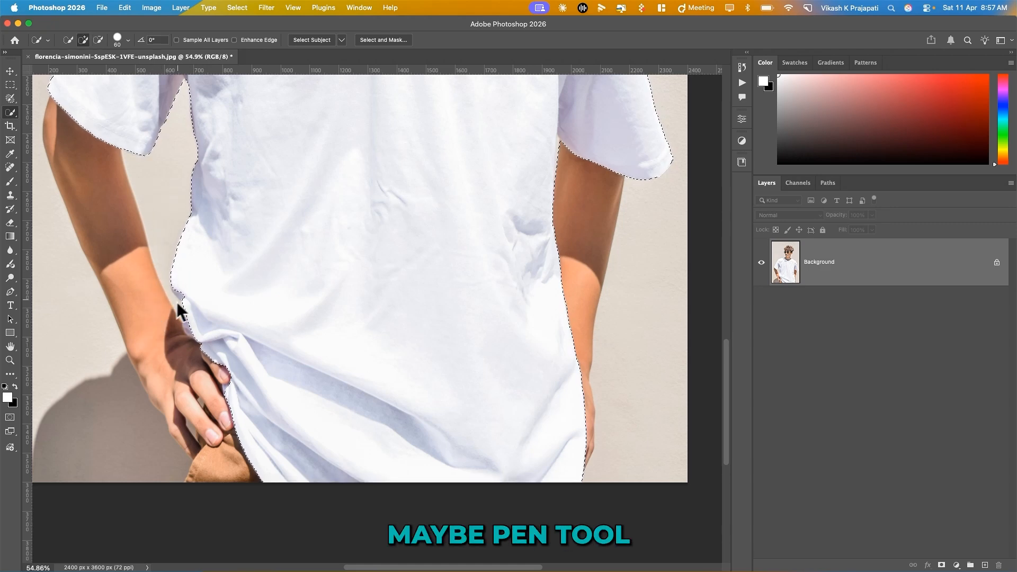
key(bracketleft)
key(bracketleft)
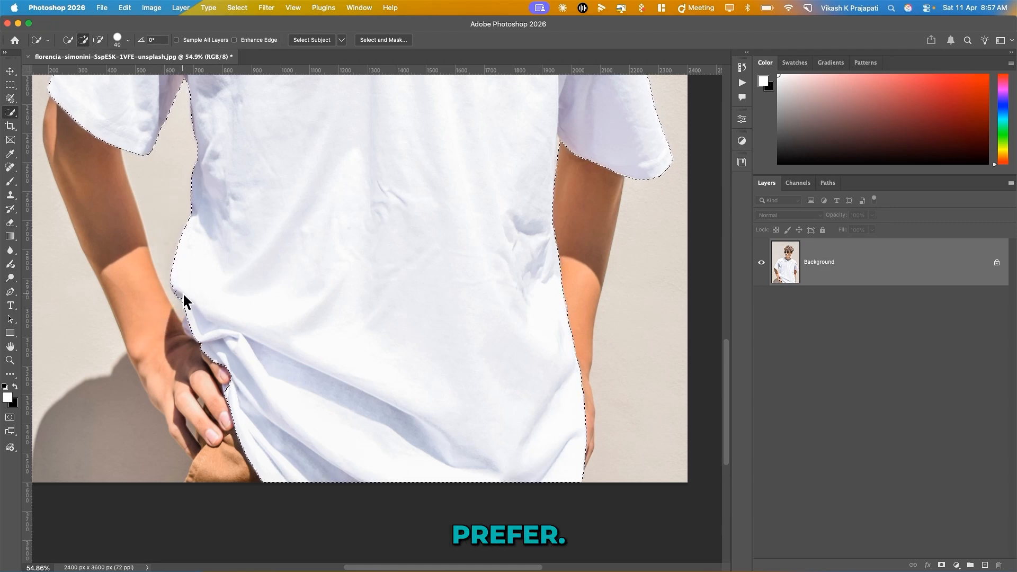
scroll(273, 299, down, 1)
scroll(274, 308, up, 5)
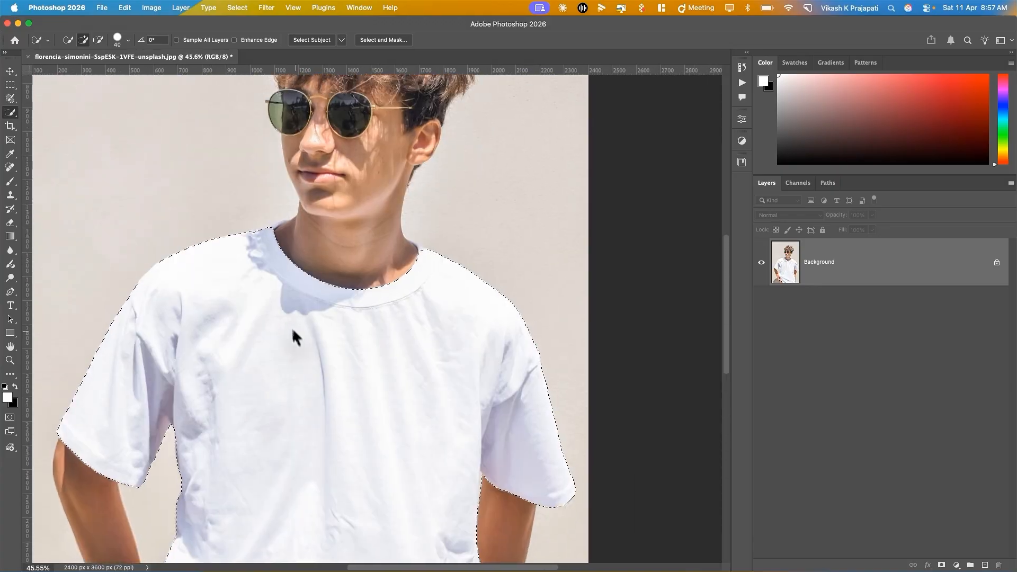
scroll(291, 328, up, 5)
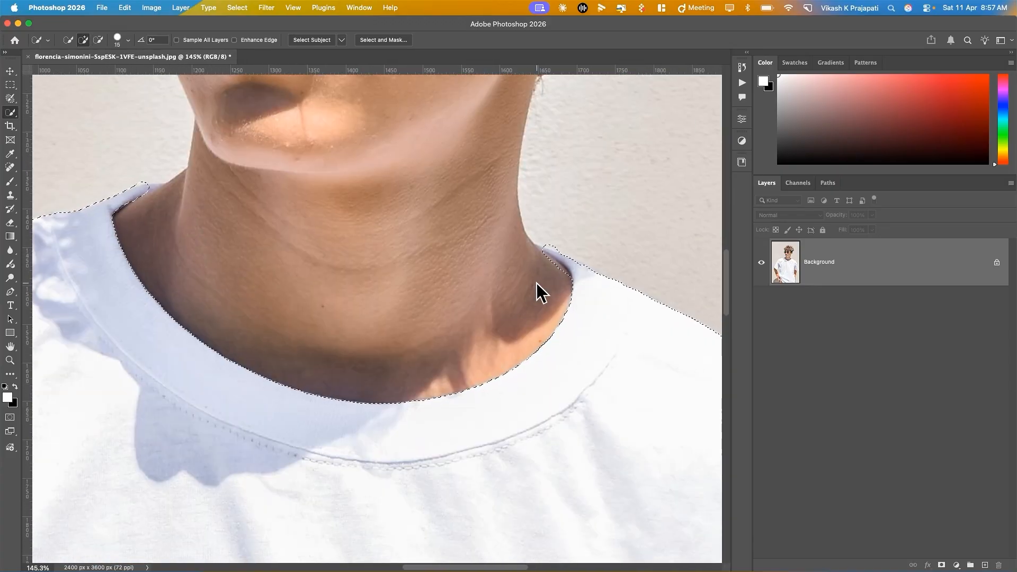
scroll(337, 395, down, 15)
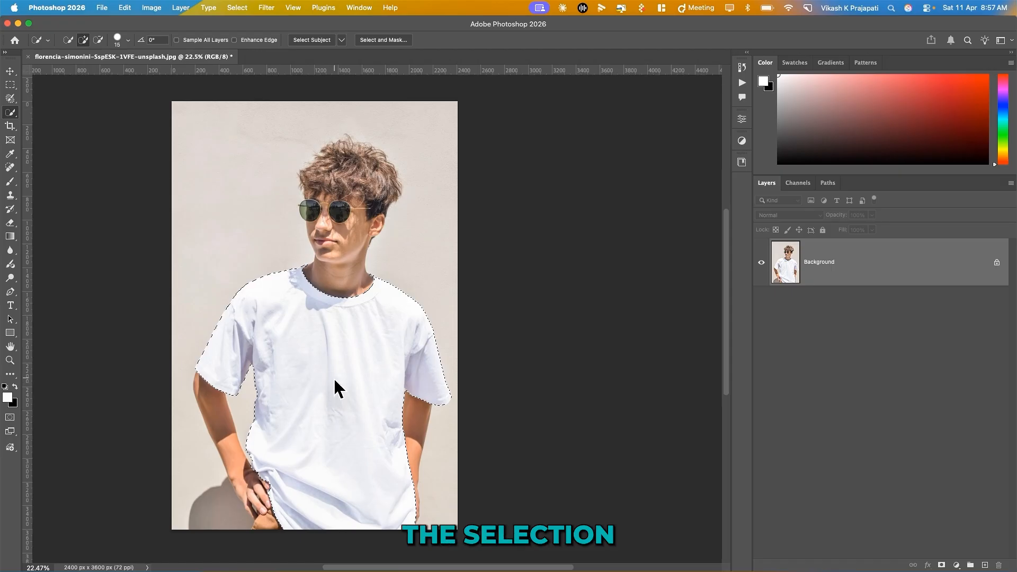
Unlock the Background layer and cut the selected shirt onto its own new layer
click(997, 264)
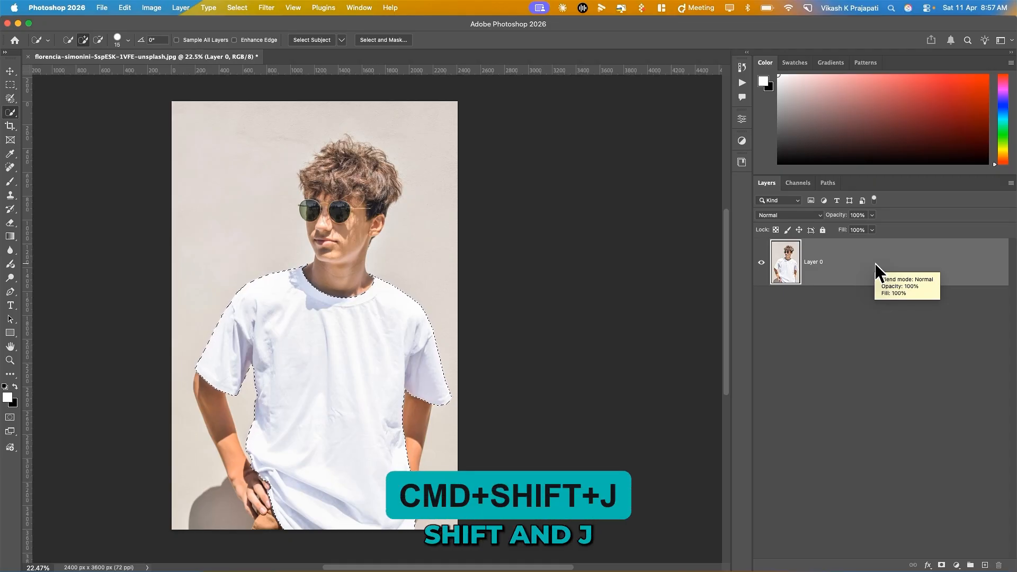
key(shift+j)
key(super+shift+j)
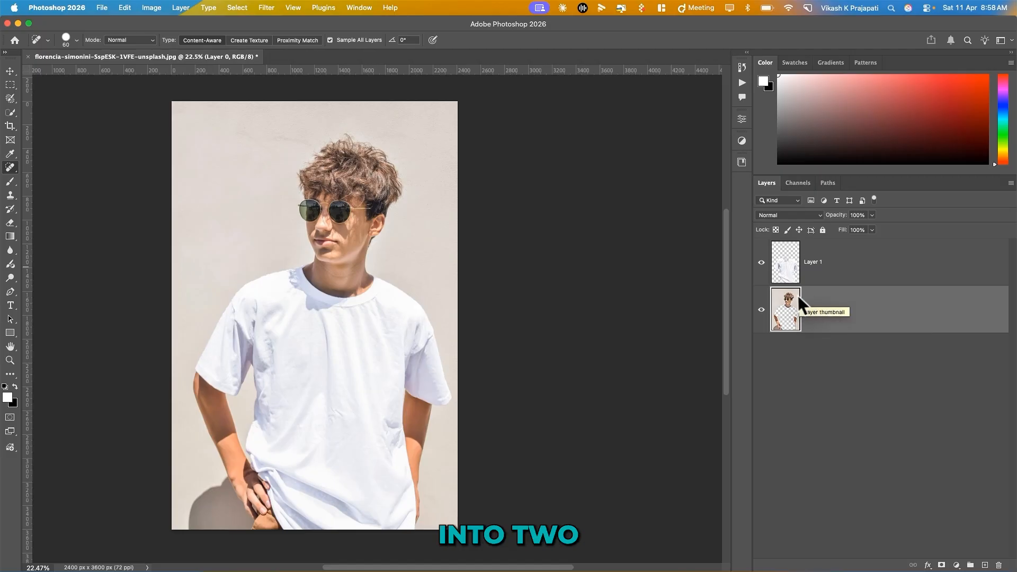
Toggle the visibility of both layers to check the separation, and leave Layer 0 hidden so only the shirt shows
click(761, 270)
click(762, 309)
click(761, 309)
click(761, 261)
click(761, 309)
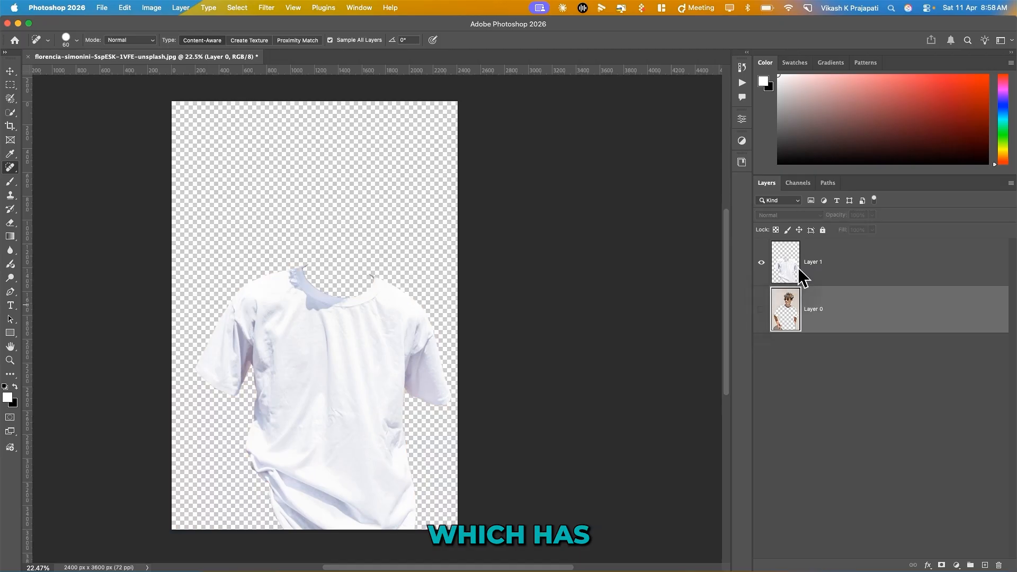
Run the Shadow action from the Shadow Extraction from Bulk Mockup set on Layer 1, continuing to its Levels adjustment
click(835, 268)
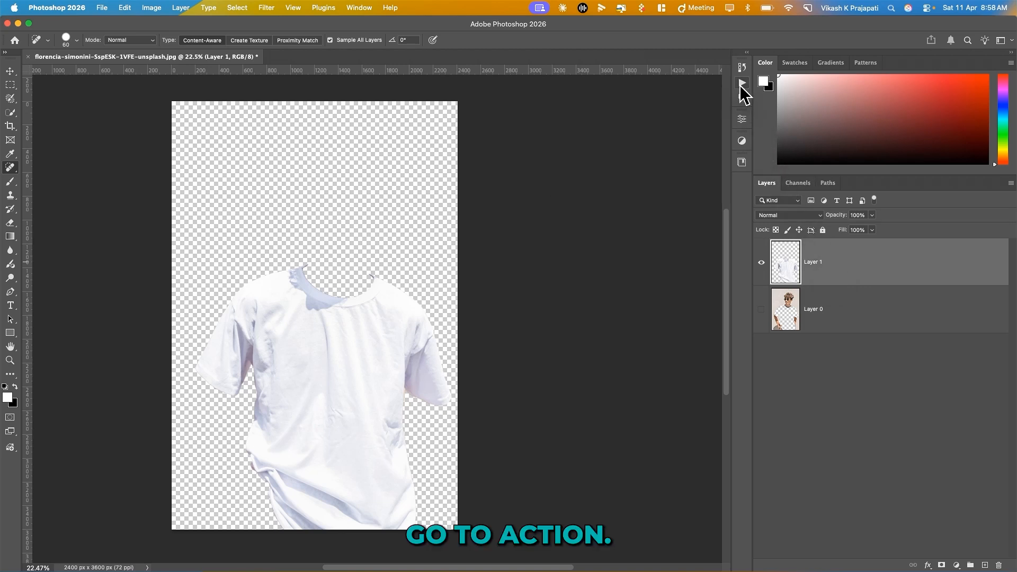
click(742, 85)
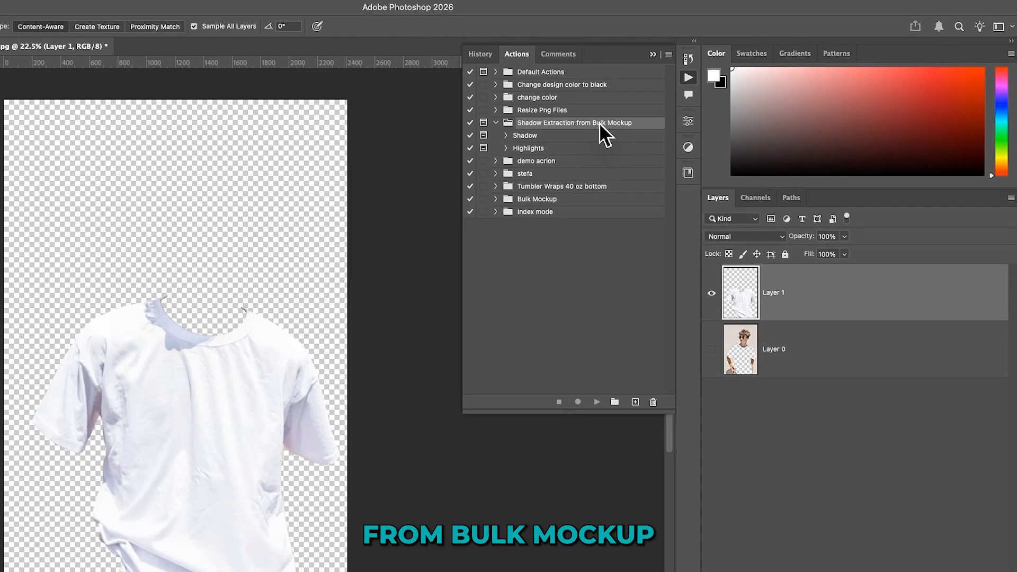
click(542, 135)
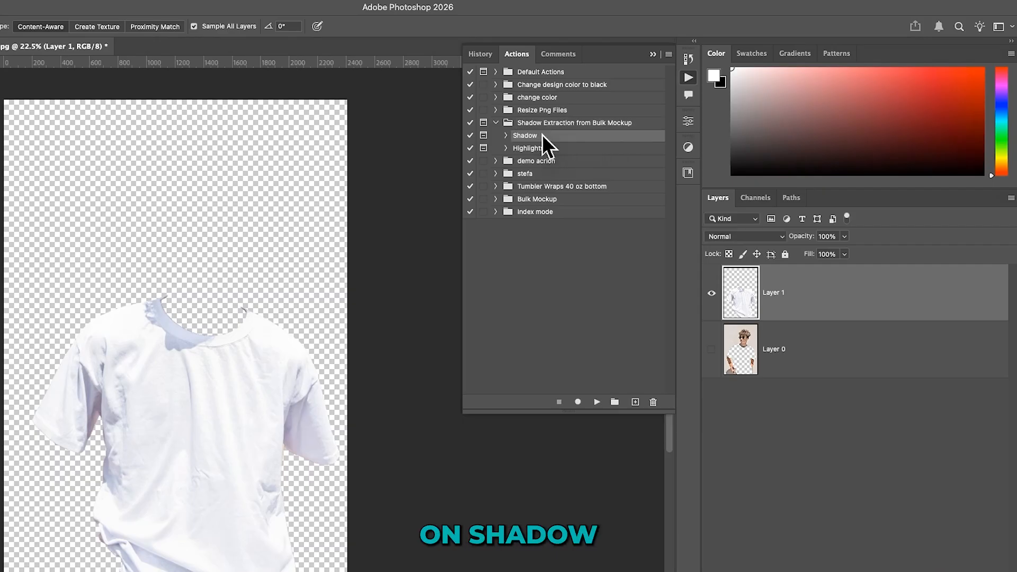
click(596, 401)
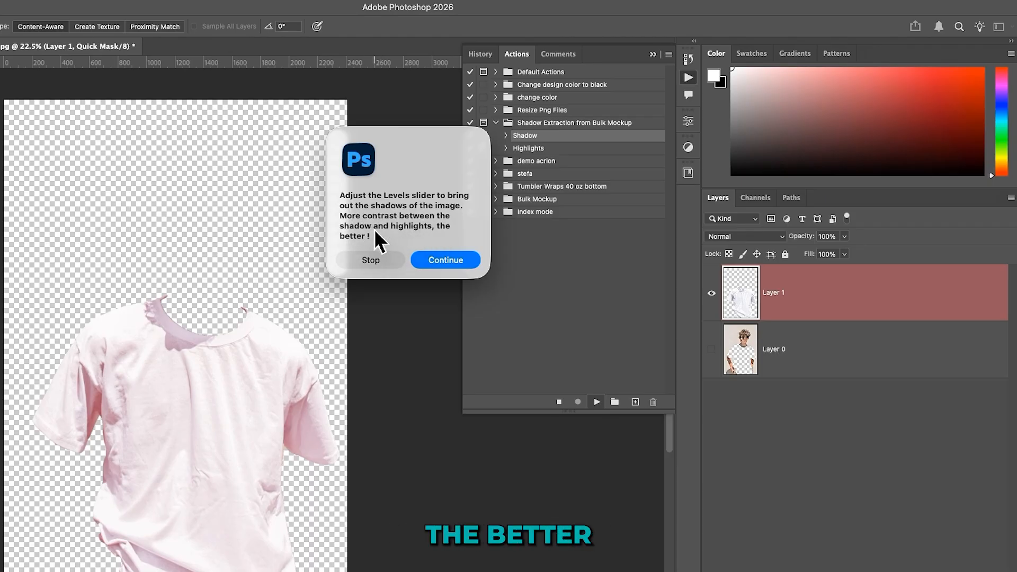
click(435, 259)
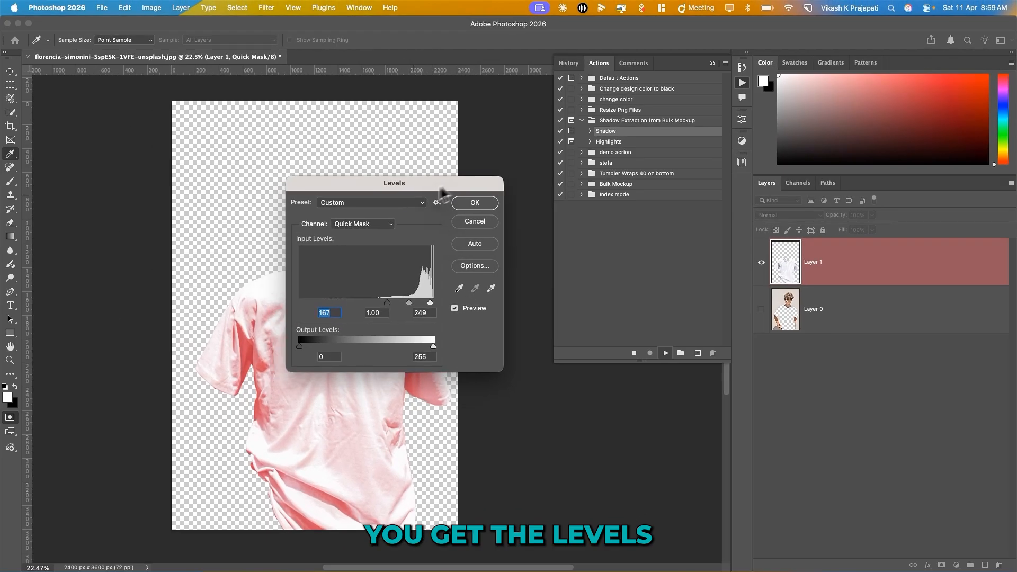
Set the shadow extraction's input levels to 197, 1.00 and 251, and apply them
drag(440, 189, 605, 114)
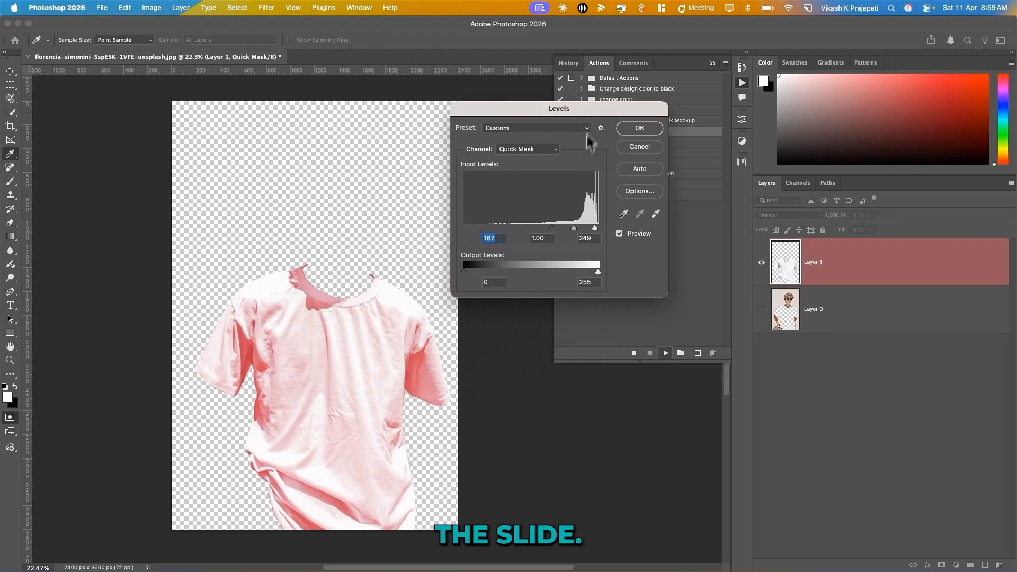
drag(555, 231, 571, 232)
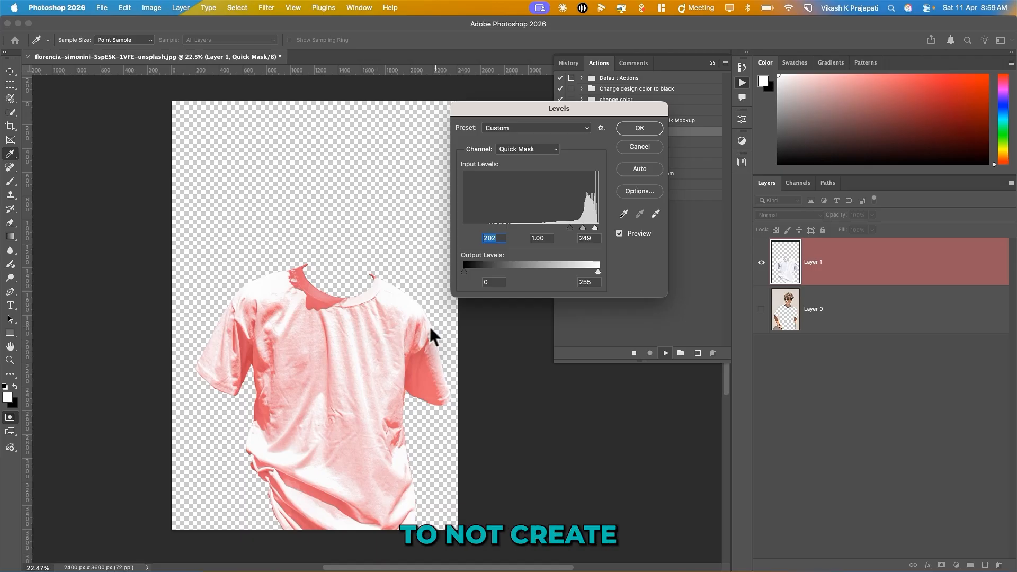
drag(570, 229, 567, 229)
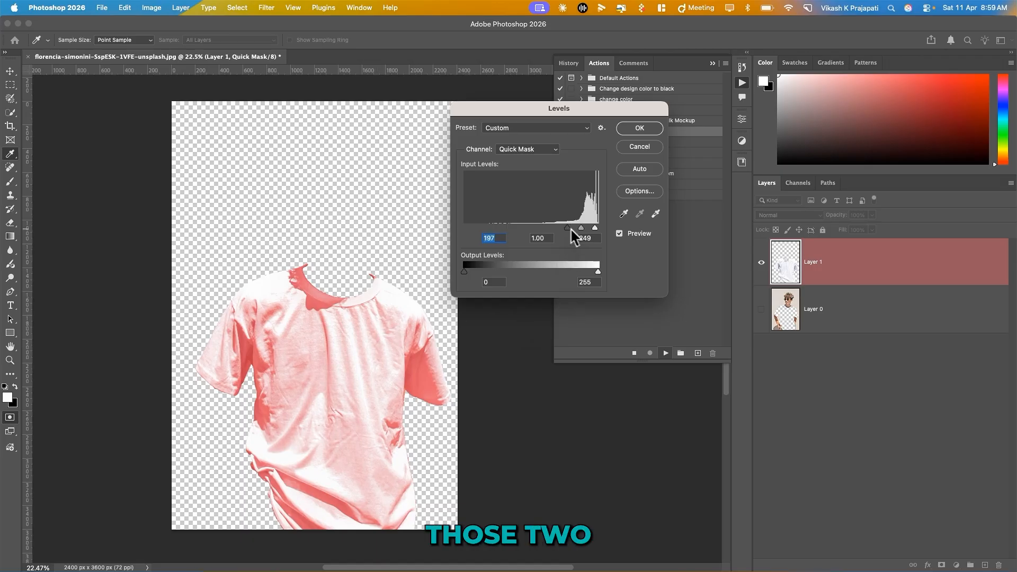
drag(595, 228, 596, 228)
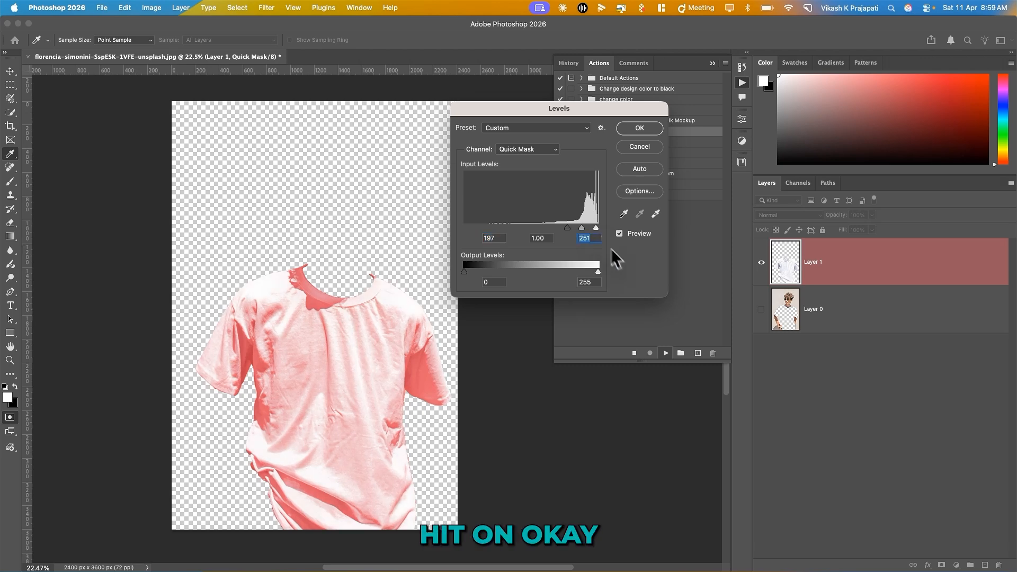
click(637, 131)
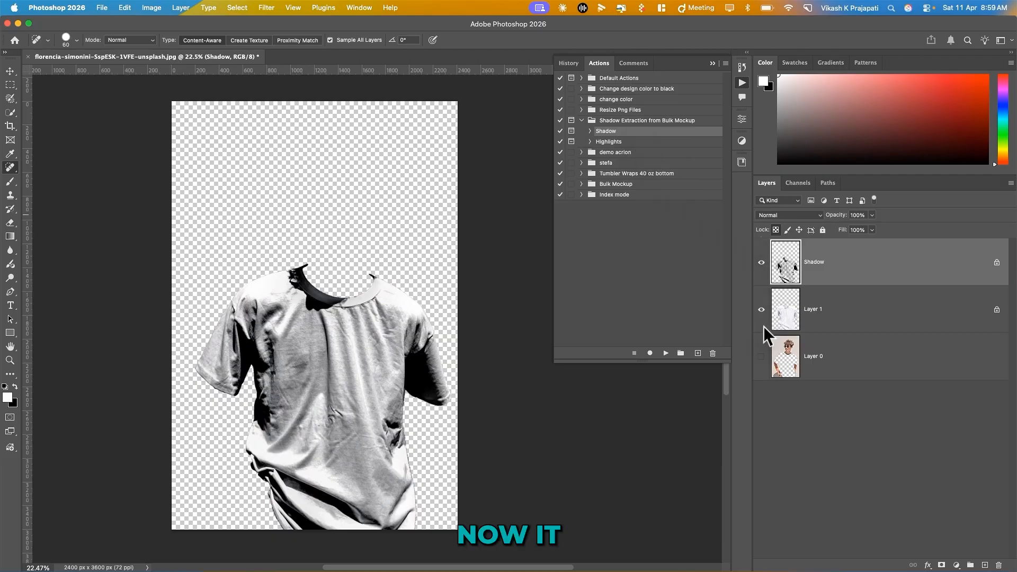
Hide Layer 1 and inspect the extracted Shadow layer on its own
click(762, 310)
click(763, 262)
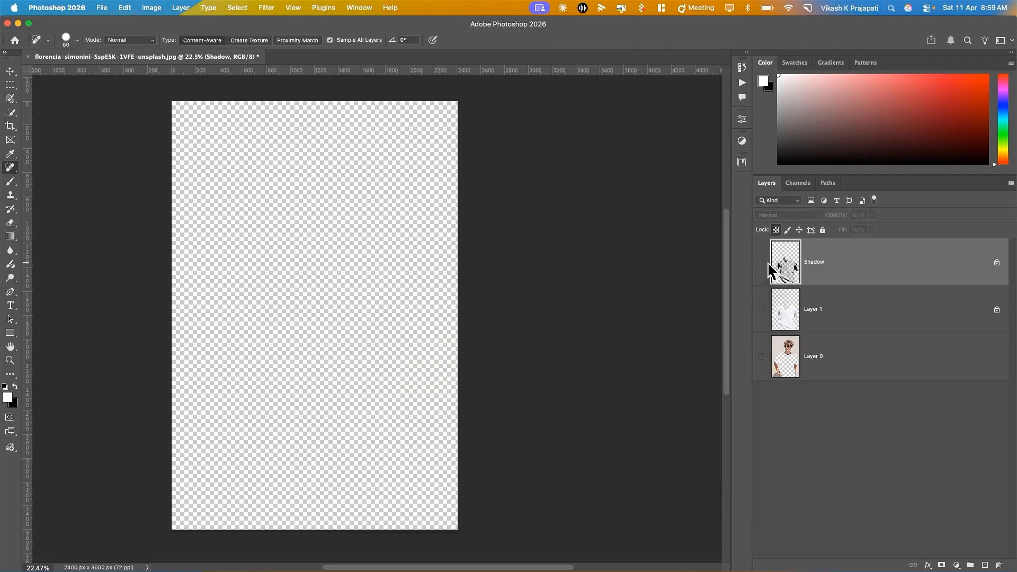
click(762, 262)
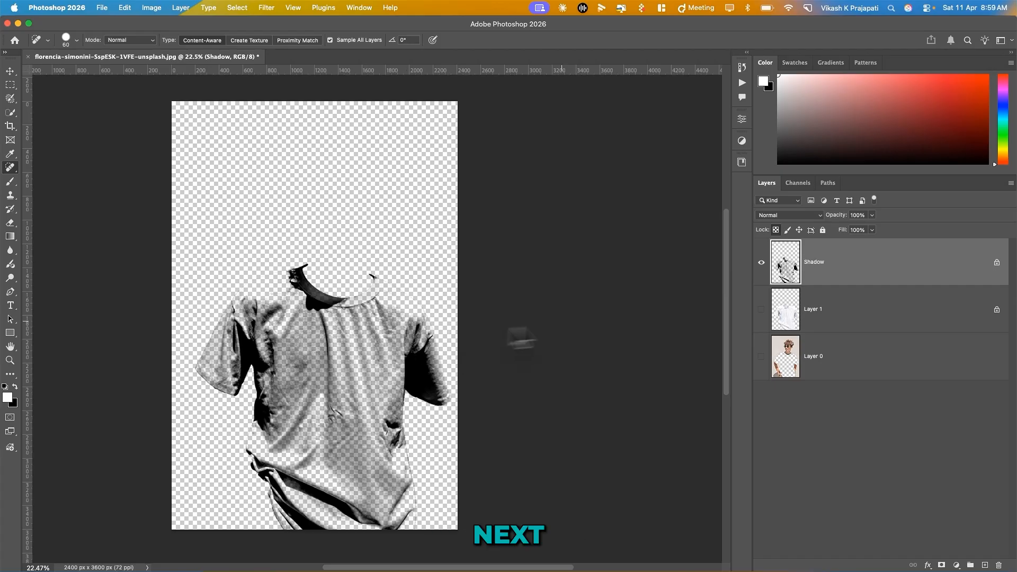
Show Layer 1 again, hide the Shadow layer, and make Layer 1 the active layer
click(761, 309)
click(762, 262)
click(828, 312)
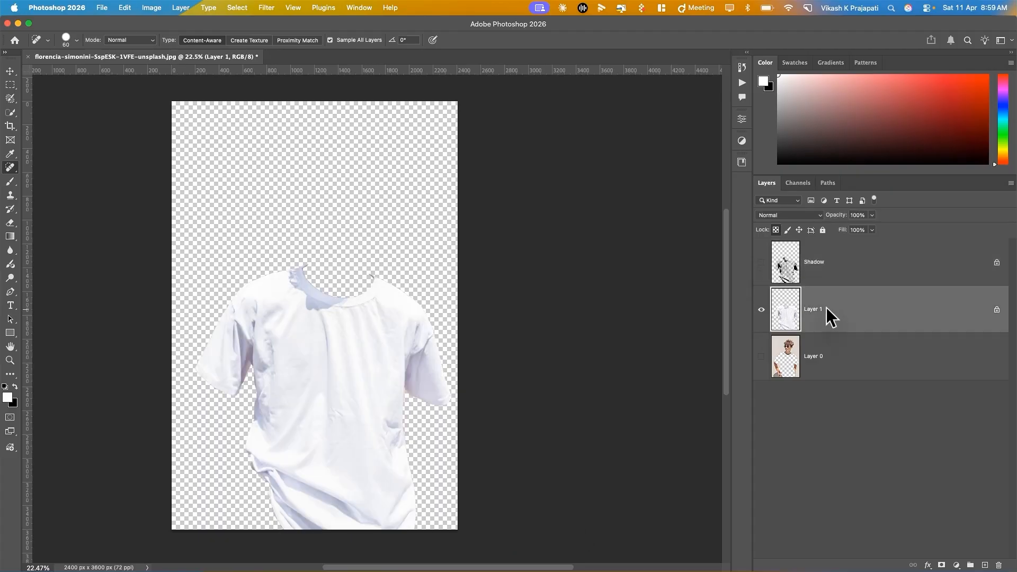
Run the Highlights action from the Shadow Extraction from Bulk Mockup set on the shirt layer, continuing to its Levels adjustment
click(742, 84)
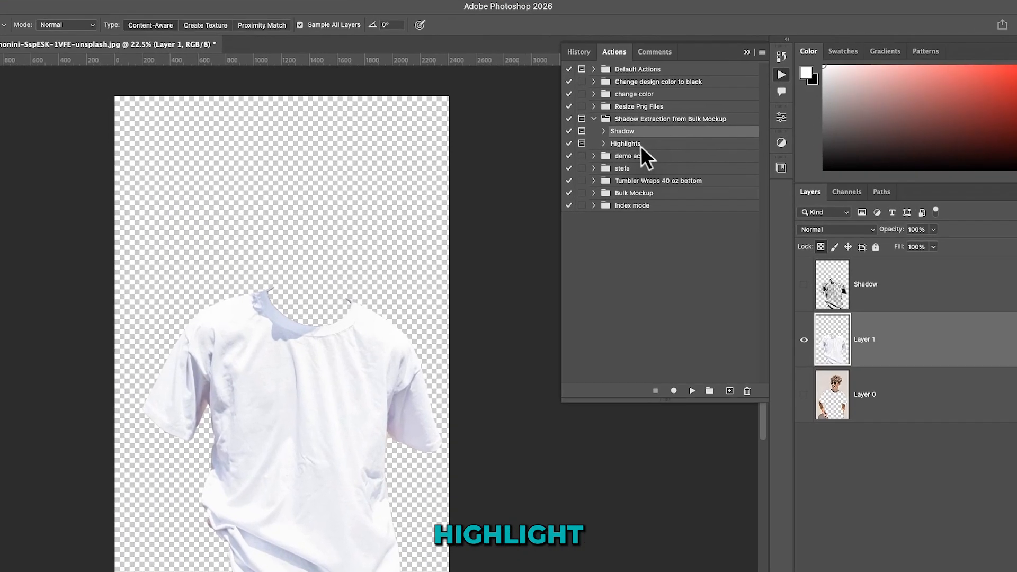
click(619, 143)
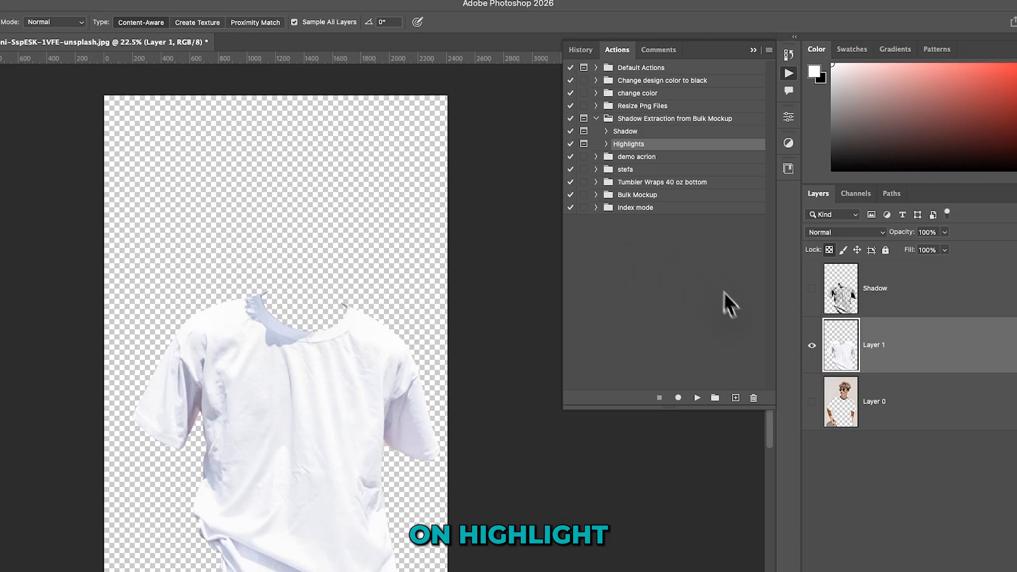
click(697, 397)
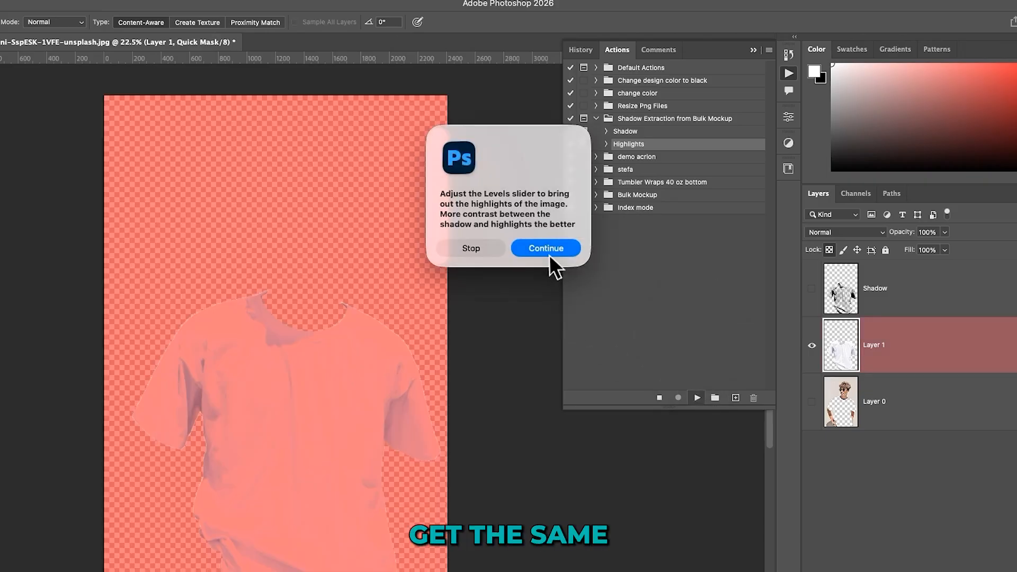
click(546, 248)
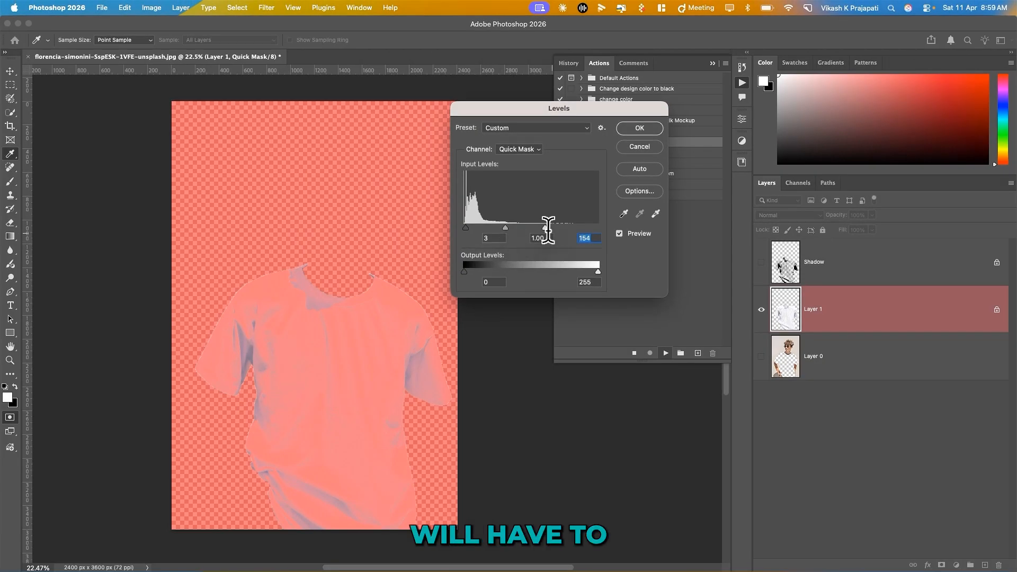
Apply input levels of 8, 1.21 and 101 to the highlights extraction, and toggle the Highlights layer to compare the shirt with and without it
drag(545, 229, 517, 229)
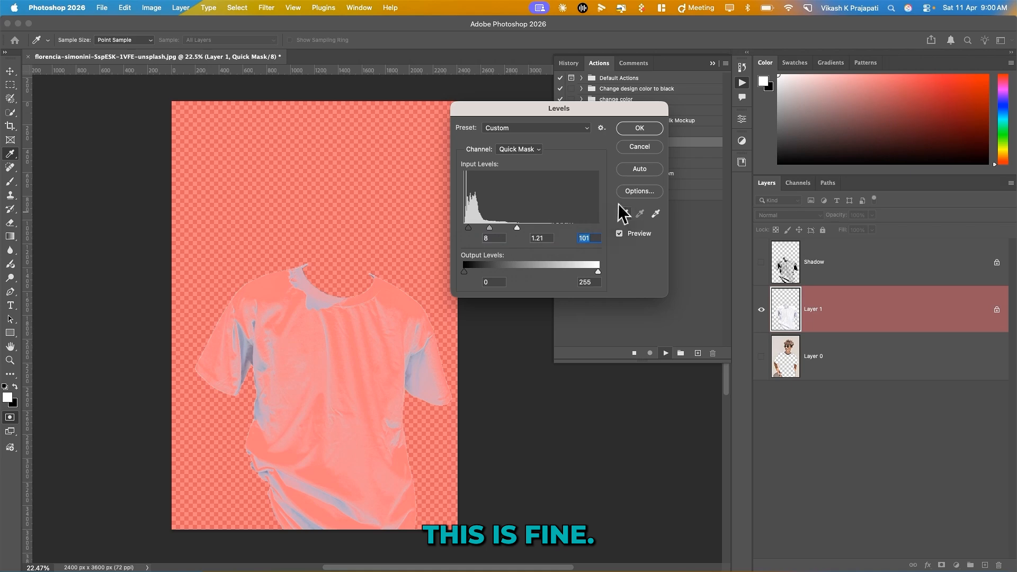
click(637, 128)
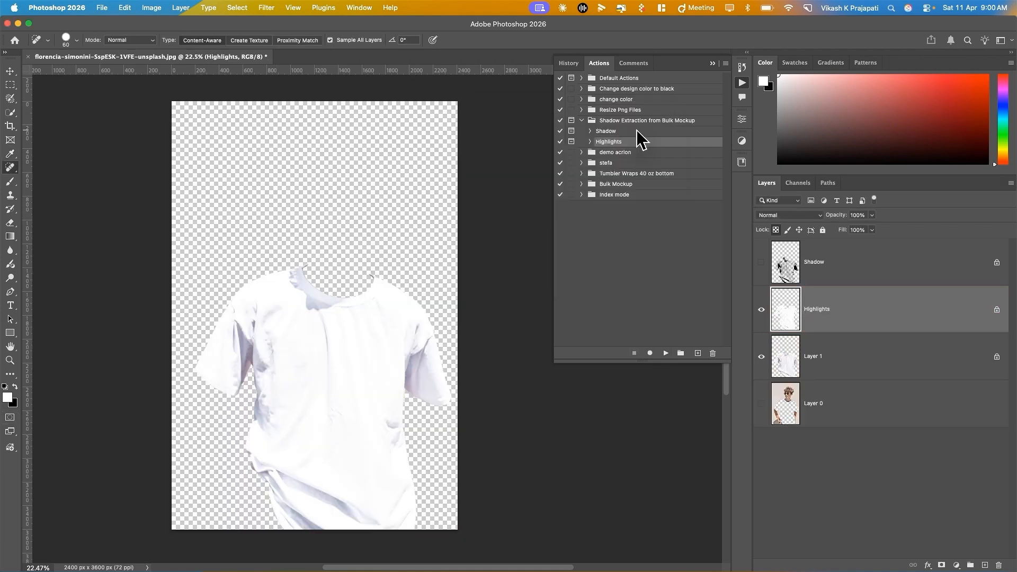
click(761, 311)
click(761, 310)
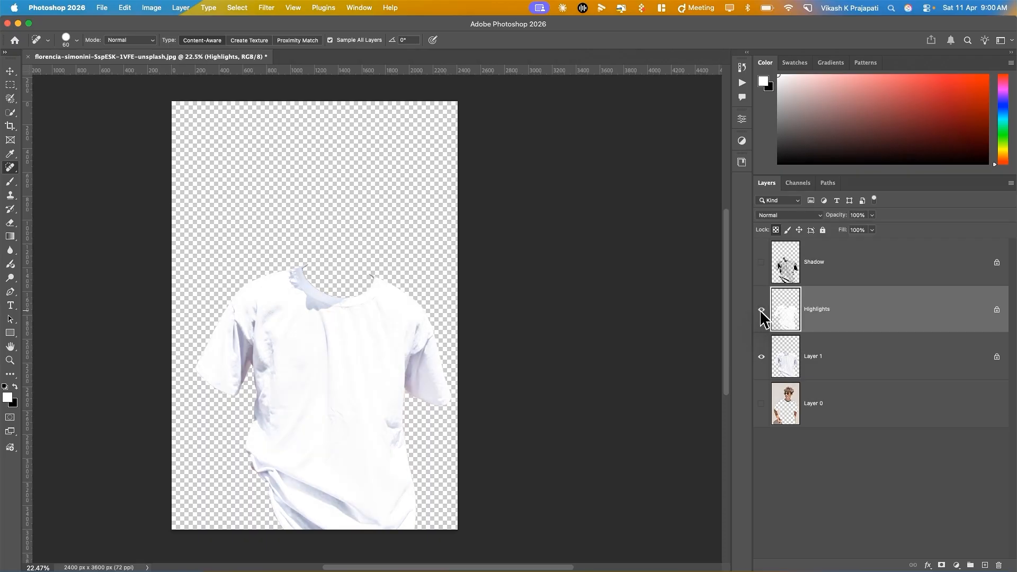
Hide Layer 1 and add a Solid Color fill layer directly above Layer 0 in red c03b3b
click(762, 357)
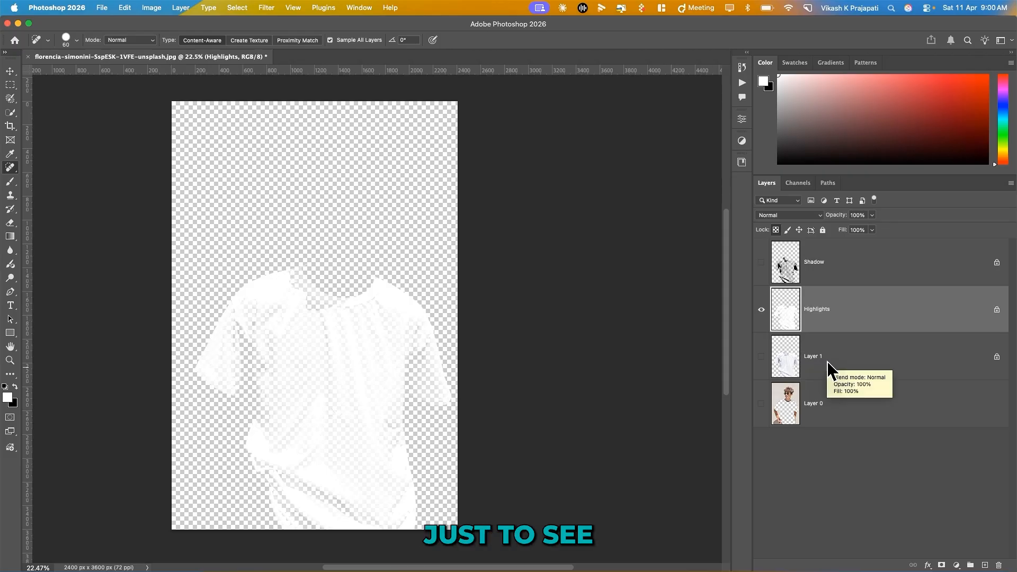
click(845, 417)
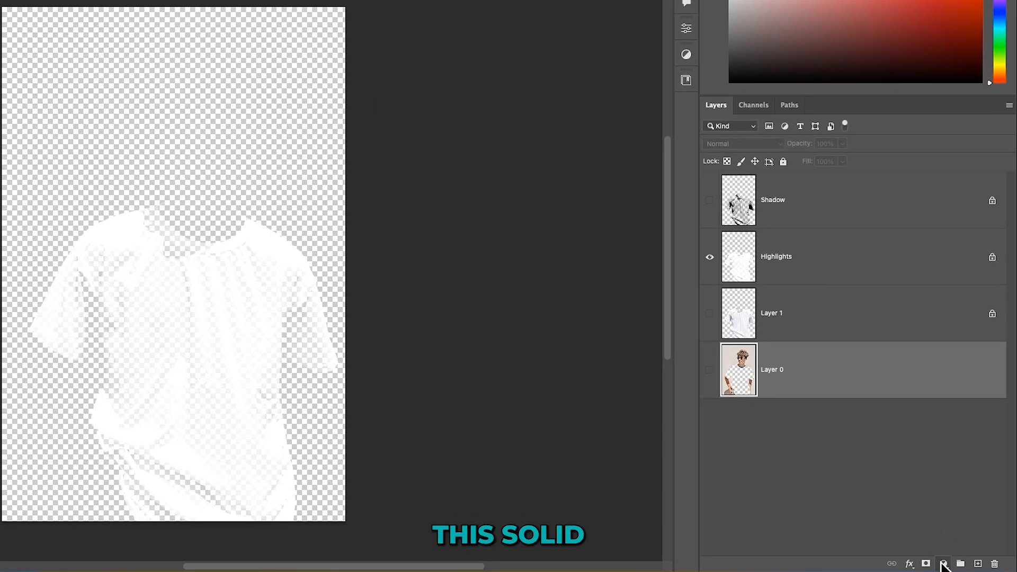
click(956, 565)
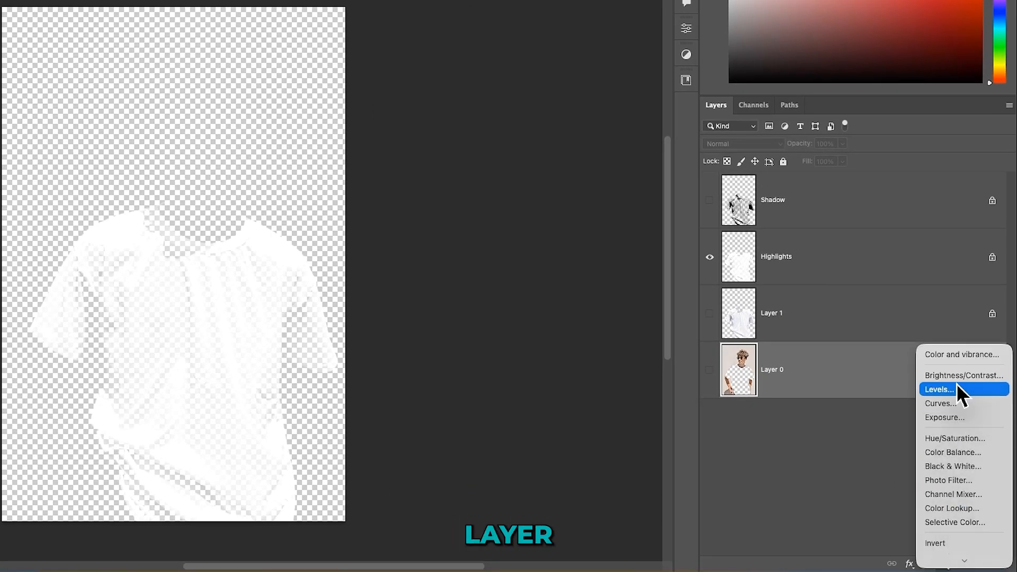
mouse_move(958, 560)
click(960, 530)
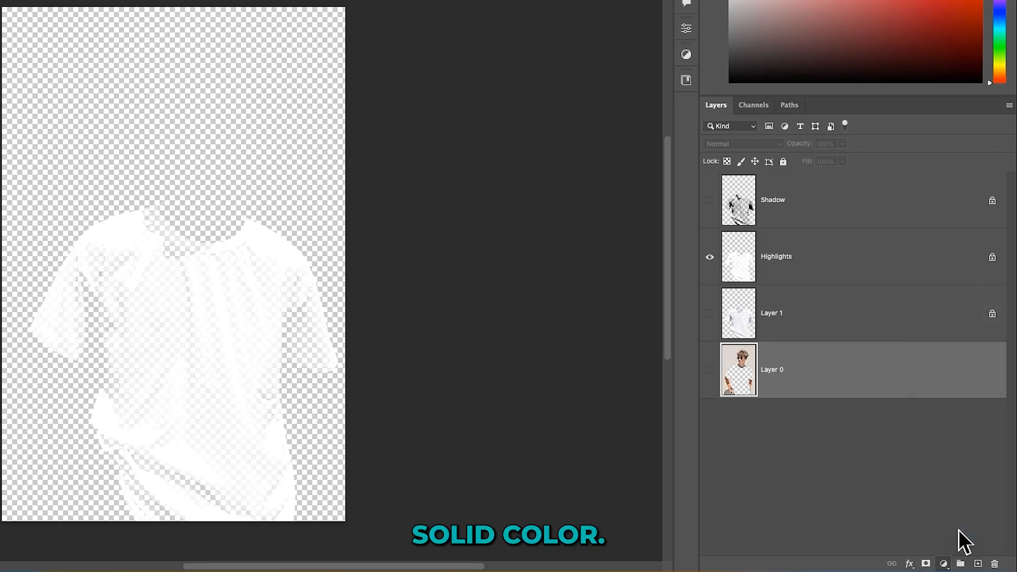
click(622, 178)
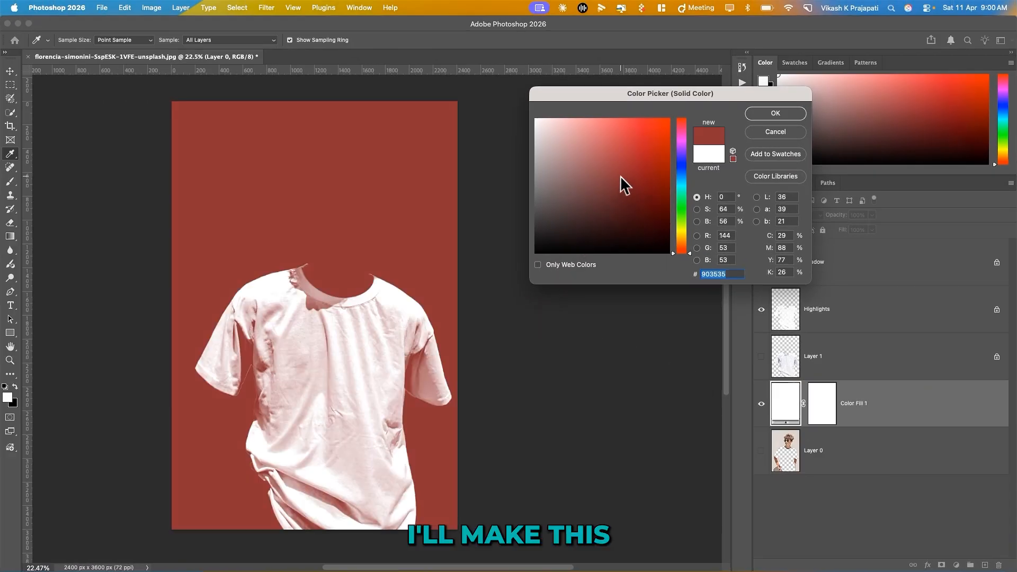
drag(621, 176, 629, 154)
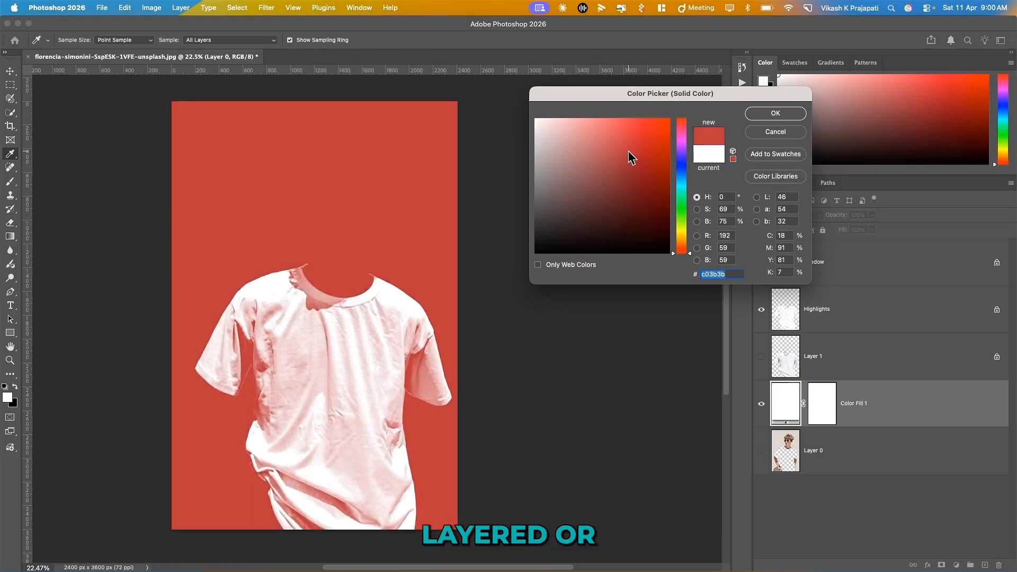
click(775, 113)
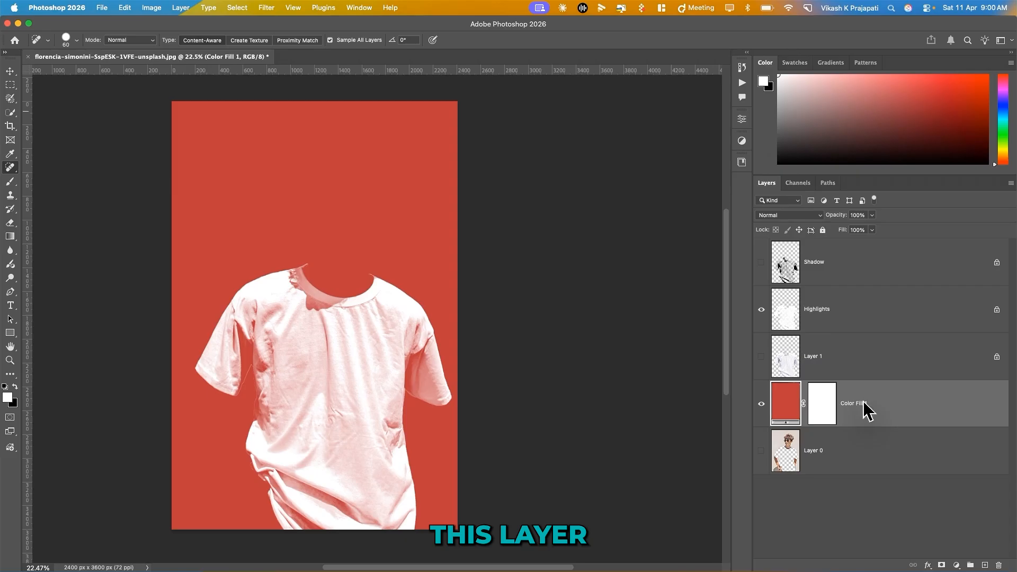
Move the color fill layer beneath Layer 0, and show Layer 0 in place of the Highlights layer
drag(867, 408, 868, 486)
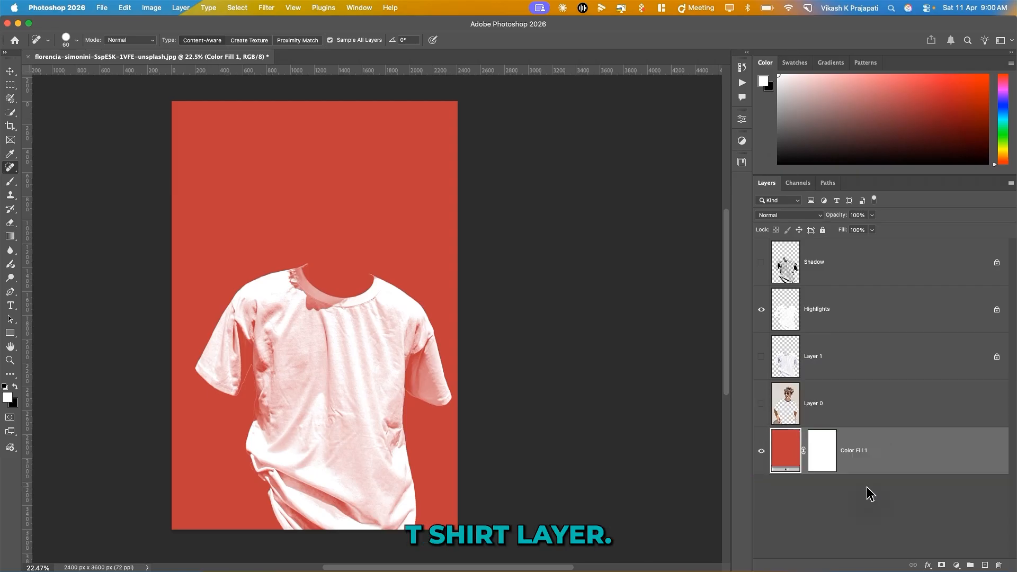
click(762, 404)
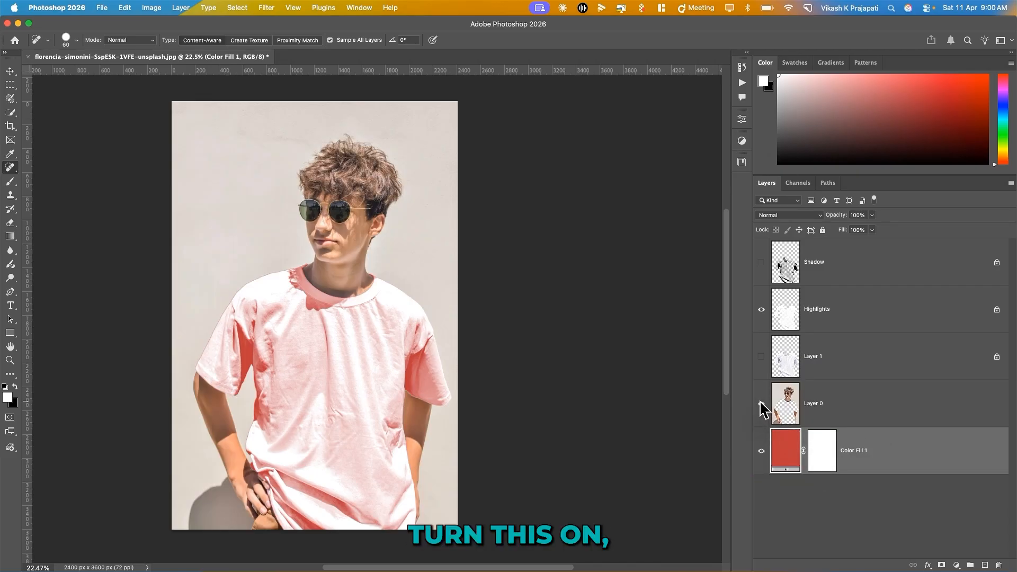
click(761, 310)
Recolor the solid fill layer to blue 0e80c8
double_click(783, 454)
drag(681, 212, 680, 164)
click(660, 145)
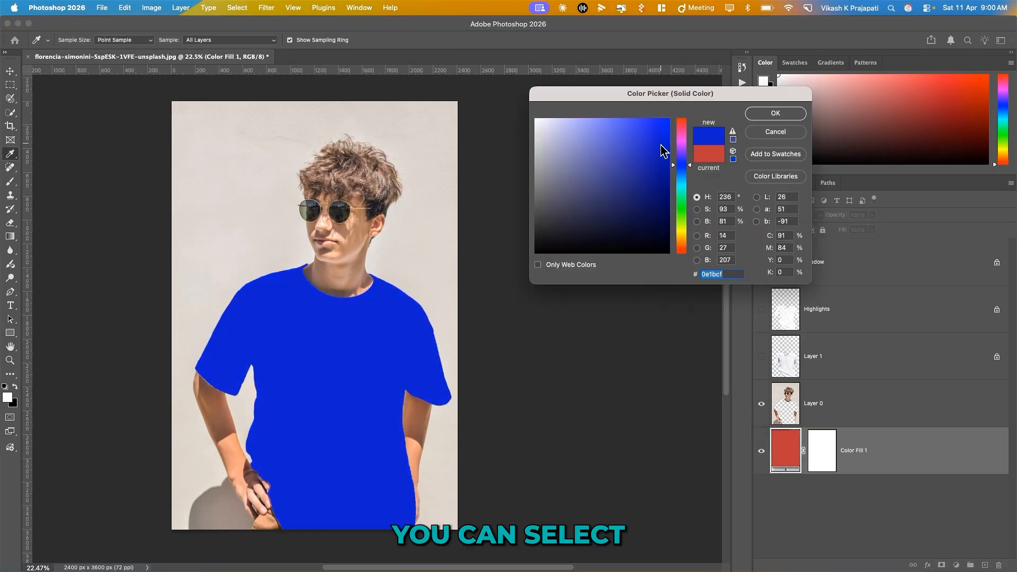
click(682, 177)
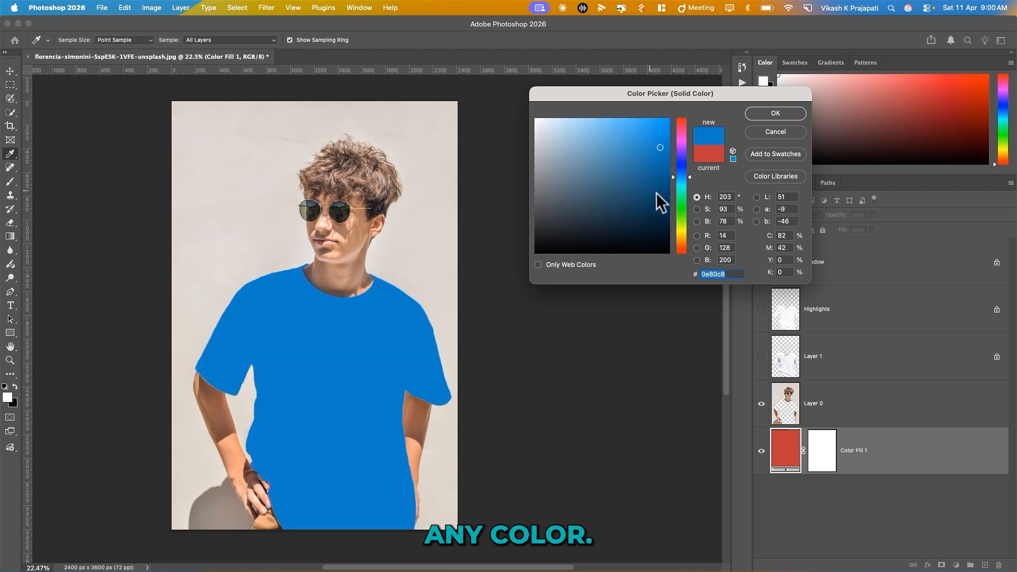
click(761, 117)
Toggle the visibility of Layer 1 to compare the original shirt with the flat blue fill
click(819, 361)
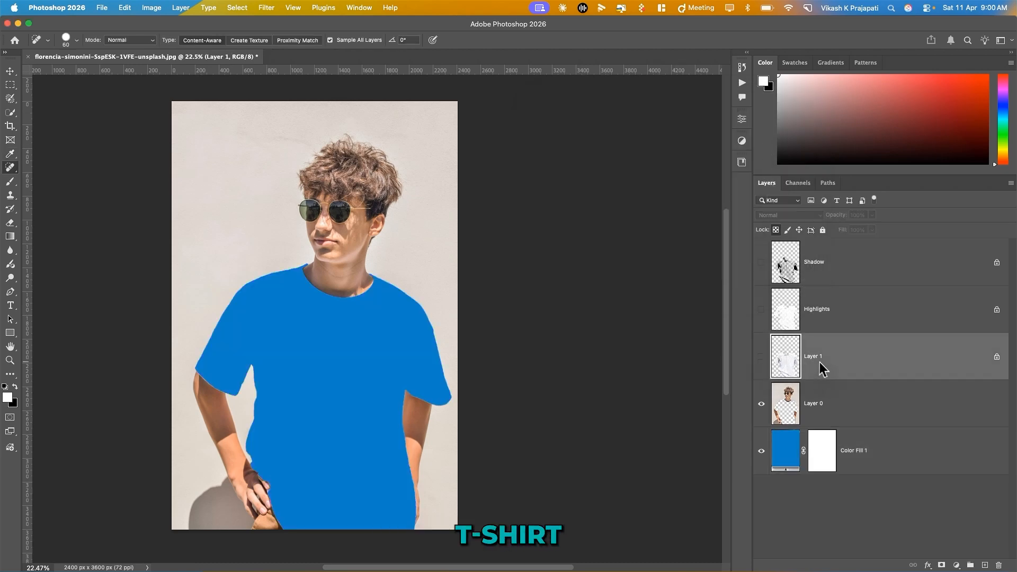
click(762, 358)
click(761, 358)
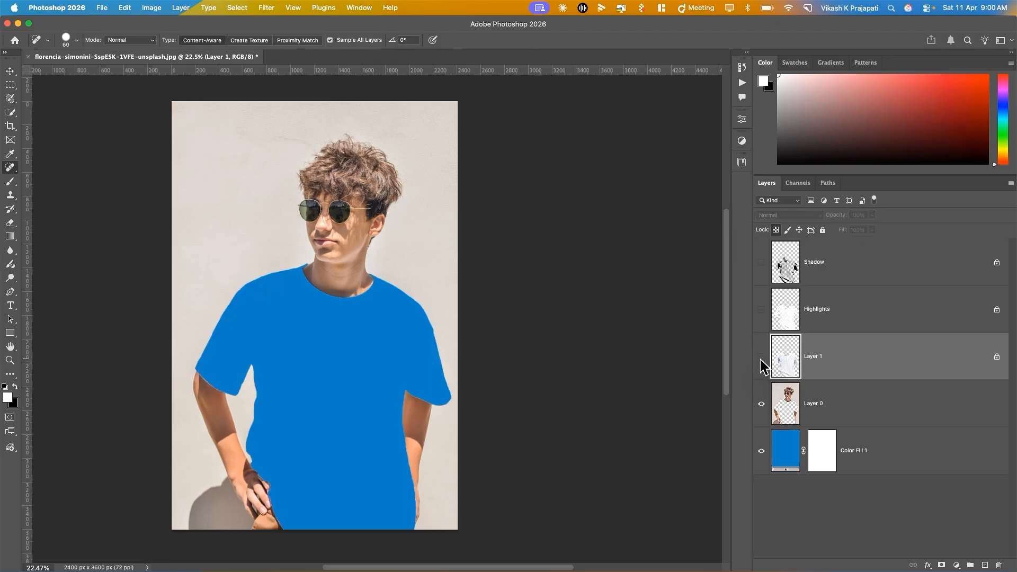
Show the Shadow layer over the blue shirt and set its blend mode to Multiply
click(828, 317)
click(762, 263)
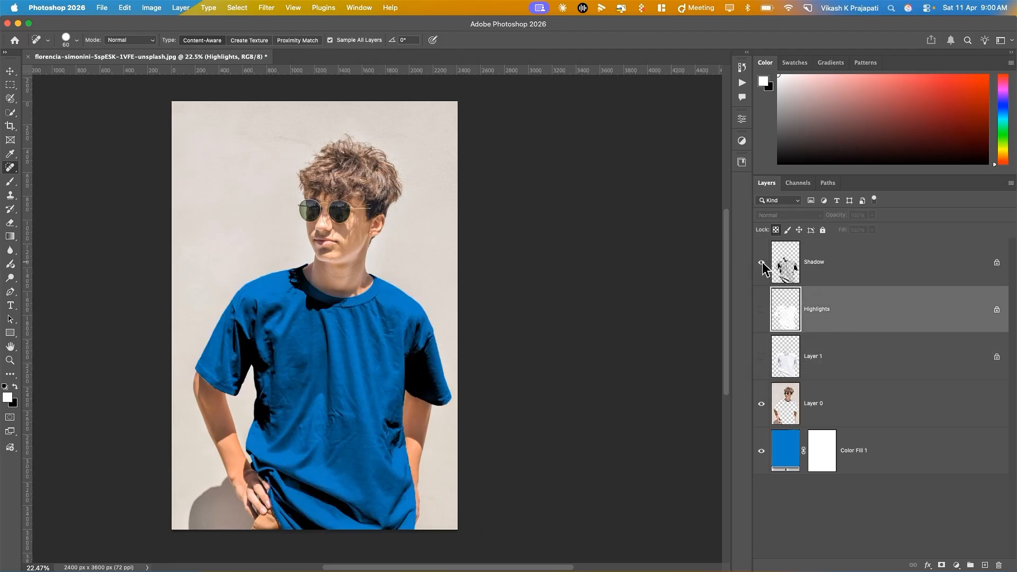
click(827, 266)
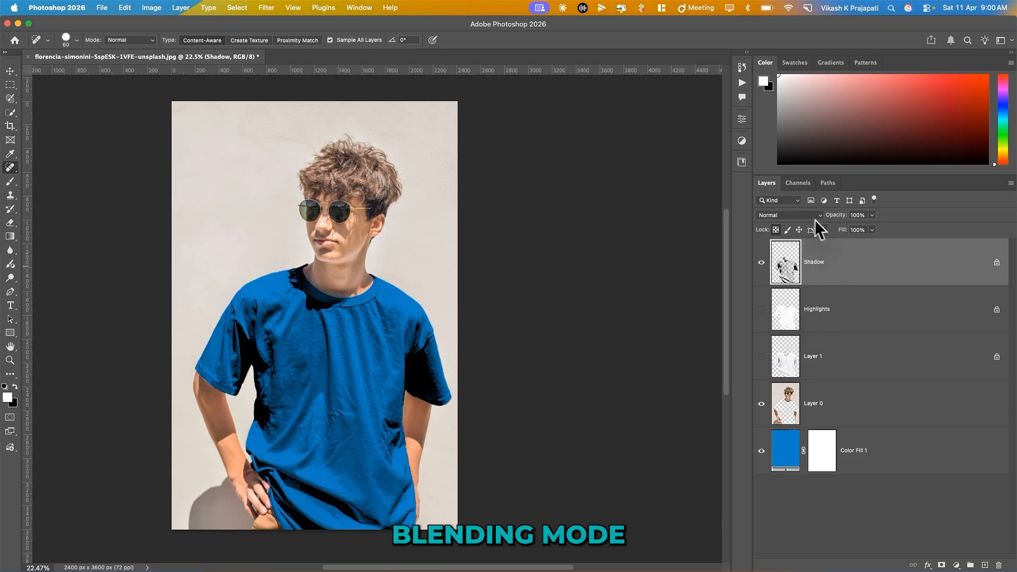
click(807, 215)
click(744, 219)
Show the Highlights layer, move it above the Shadow layer and set its blend mode to Soft Light
click(806, 282)
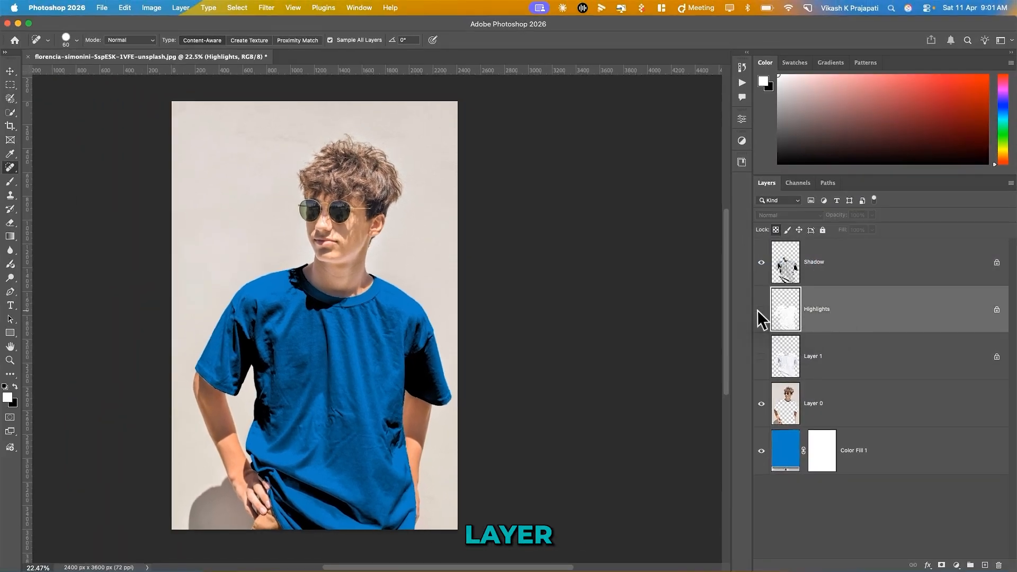
click(761, 310)
drag(839, 317, 853, 257)
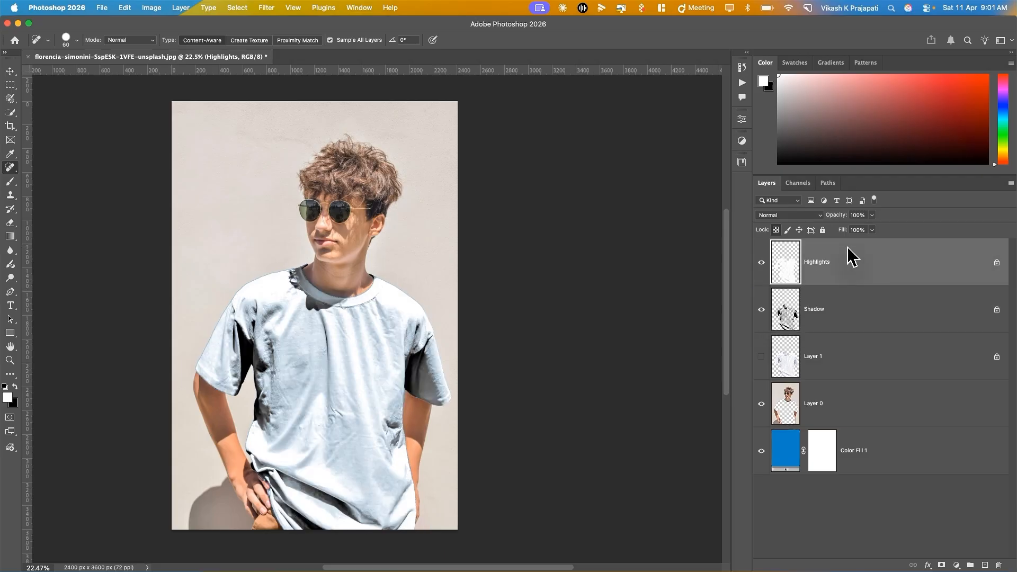
click(784, 215)
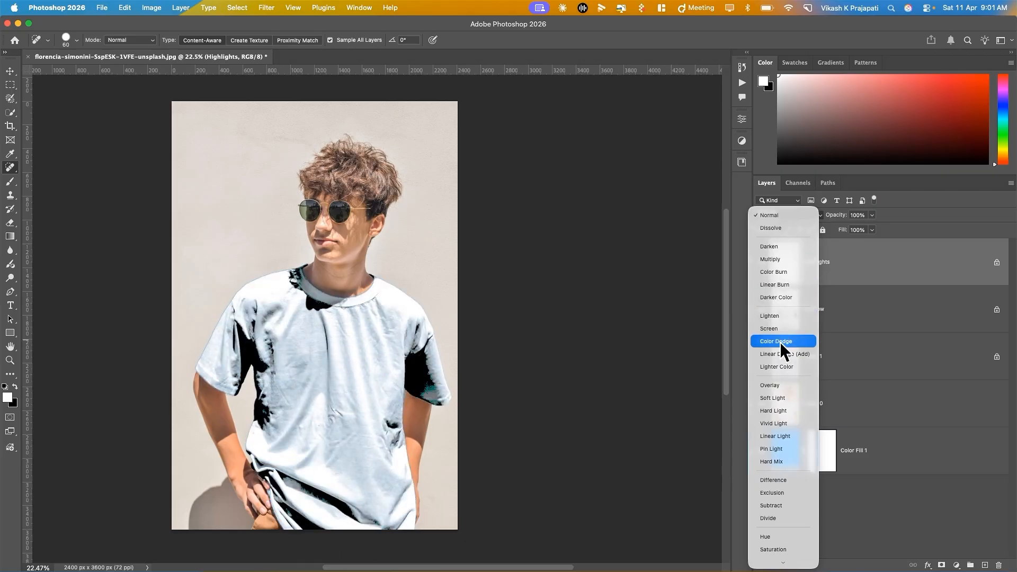
click(779, 398)
Toggle the Highlights and Shadow layers off and on to compare their effect on the shirt
click(760, 262)
click(760, 262)
click(761, 310)
click(761, 310)
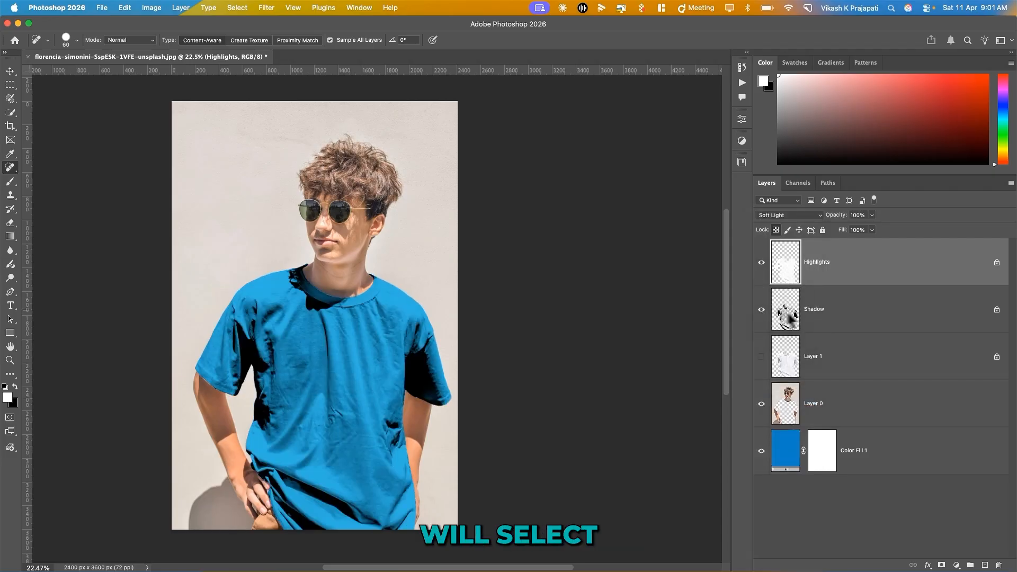
Lower the opacity of the Shadow layer to 62% and of the Highlights layer to 60%
click(824, 314)
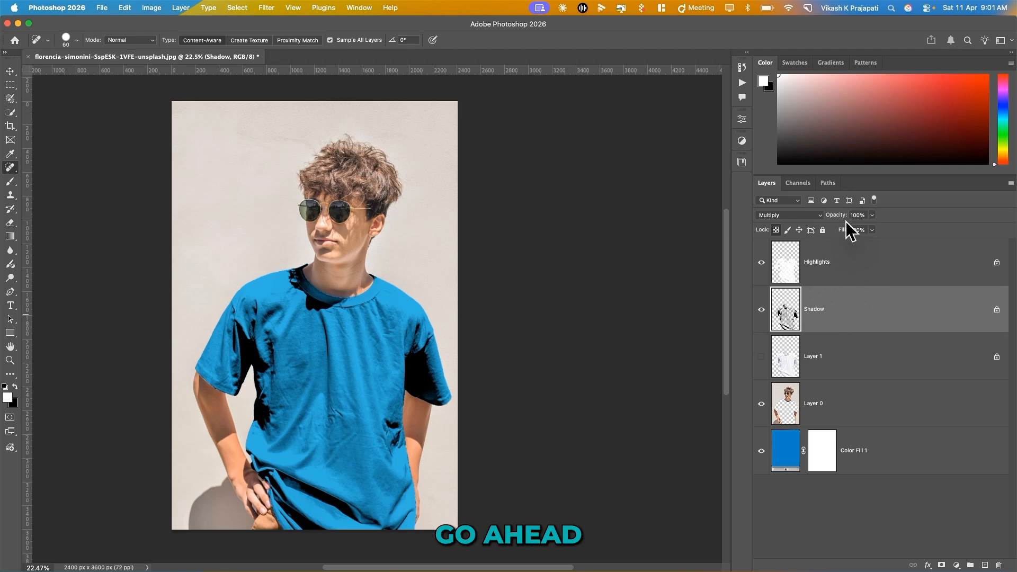
click(822, 265)
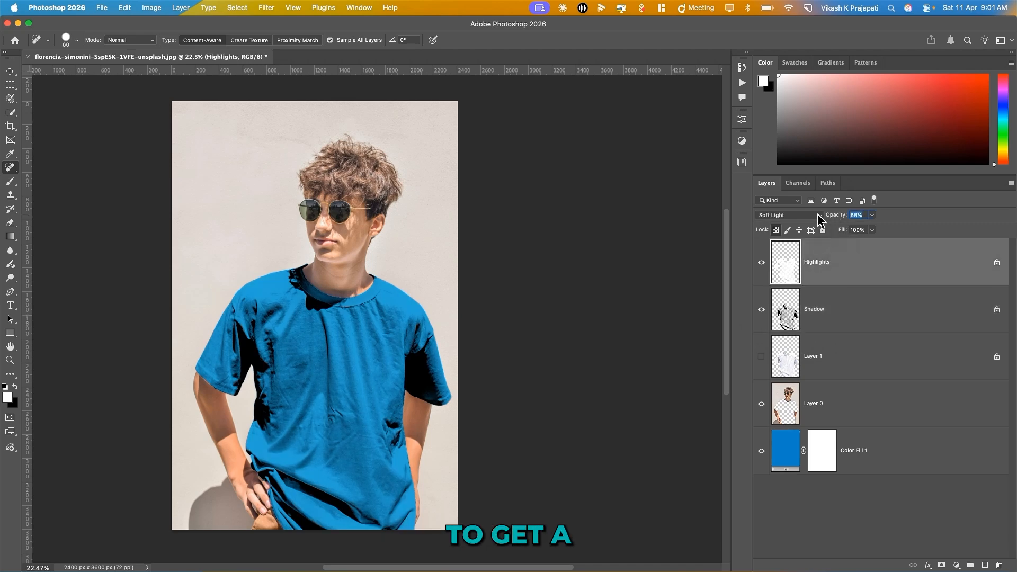
click(848, 313)
drag(837, 215, 818, 220)
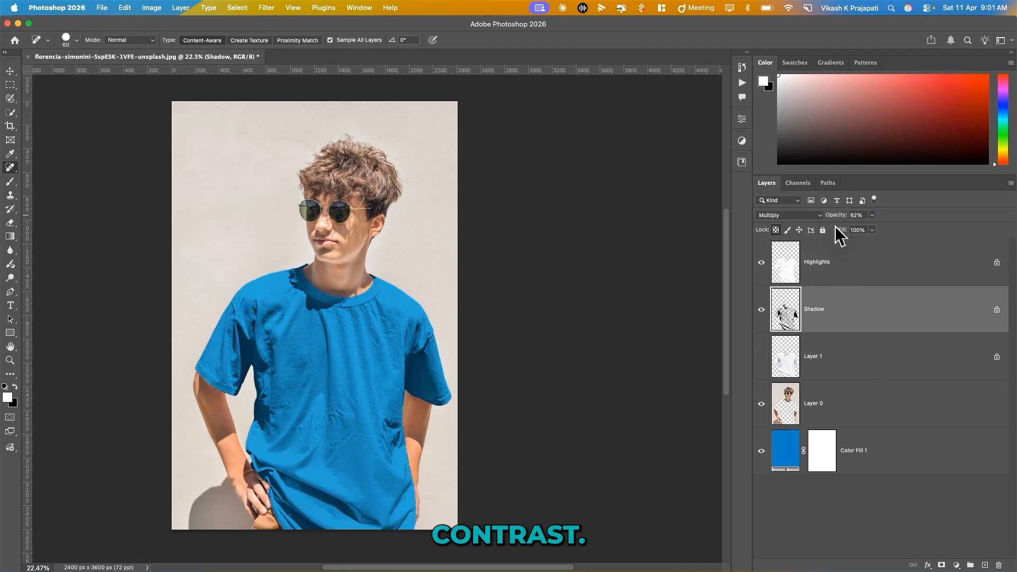
click(836, 273)
drag(832, 214, 830, 214)
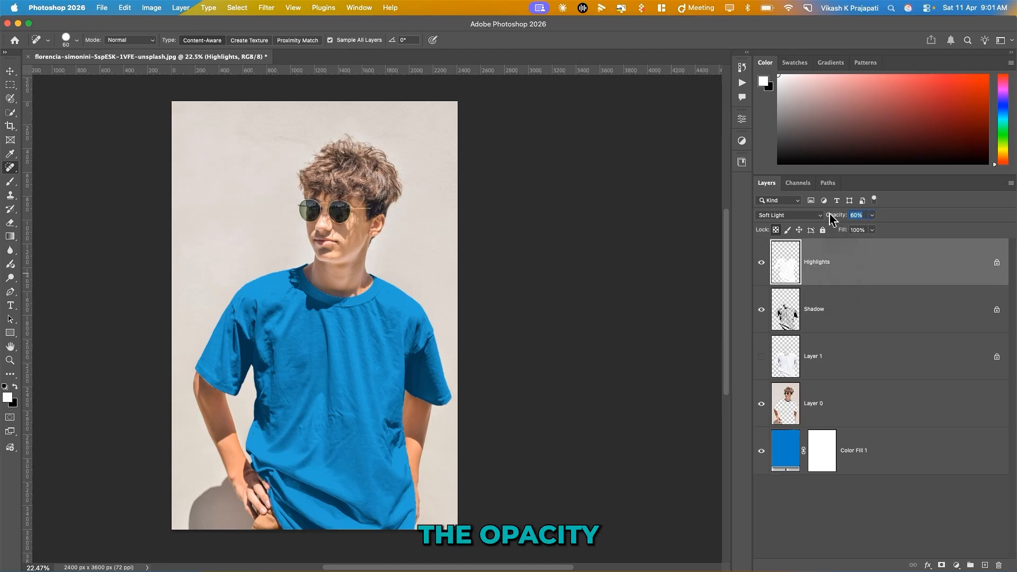
click(847, 309)
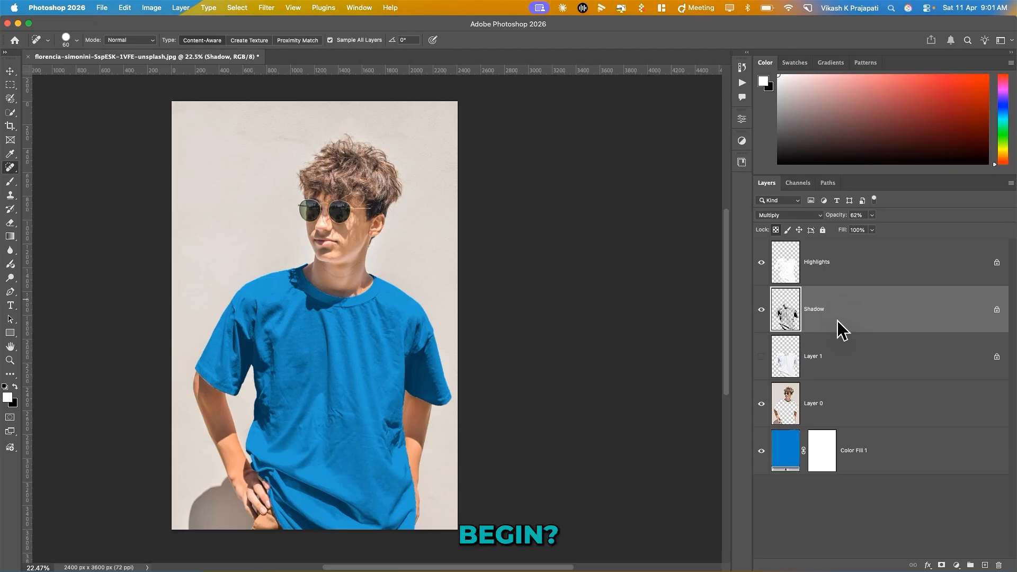
Leave only Layer 0 visible, with the Color Fill, Shadow and Highlights layers hidden, and make Layer 0 active
click(763, 452)
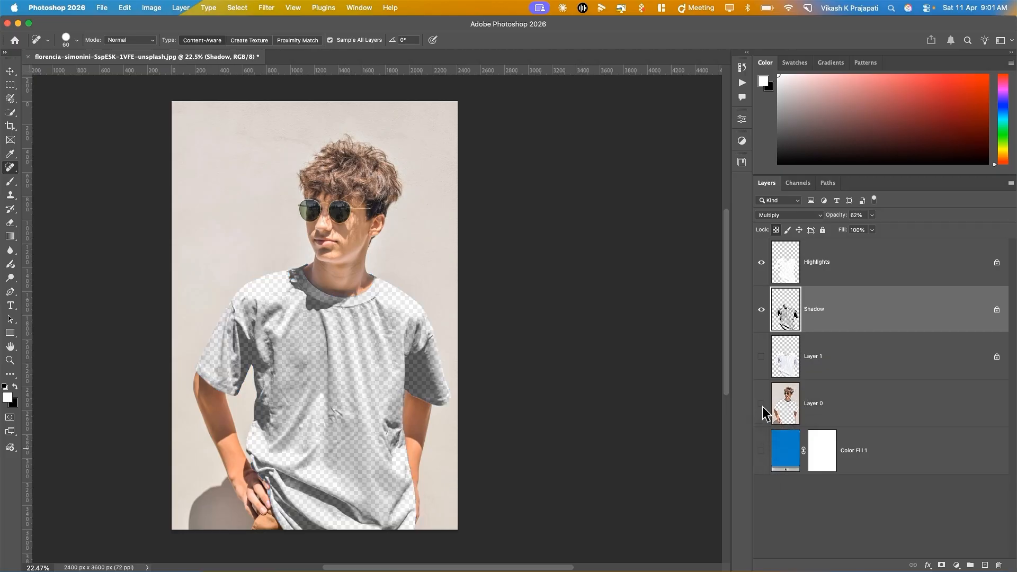
click(762, 404)
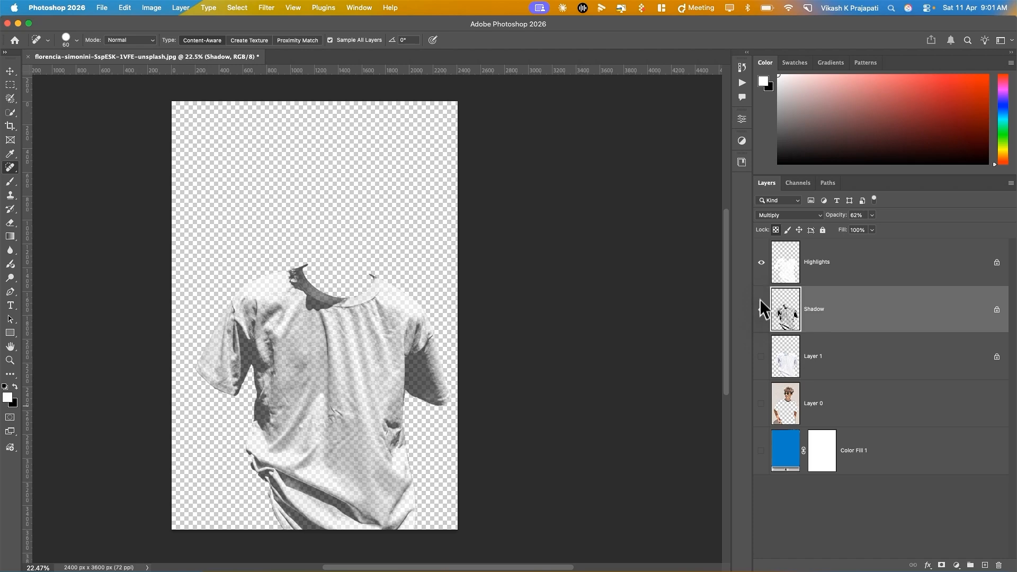
click(761, 306)
click(761, 263)
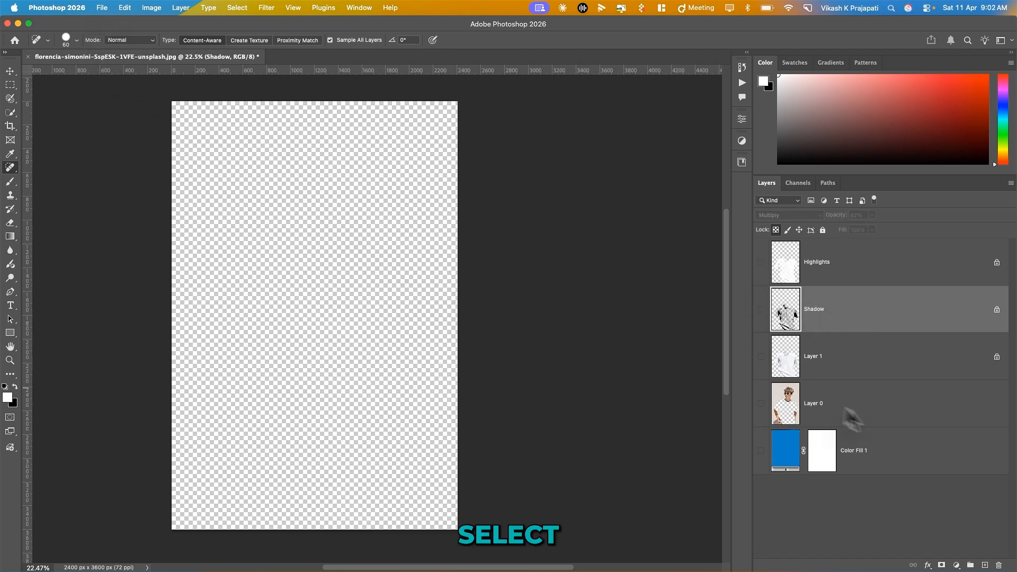
click(761, 404)
click(816, 410)
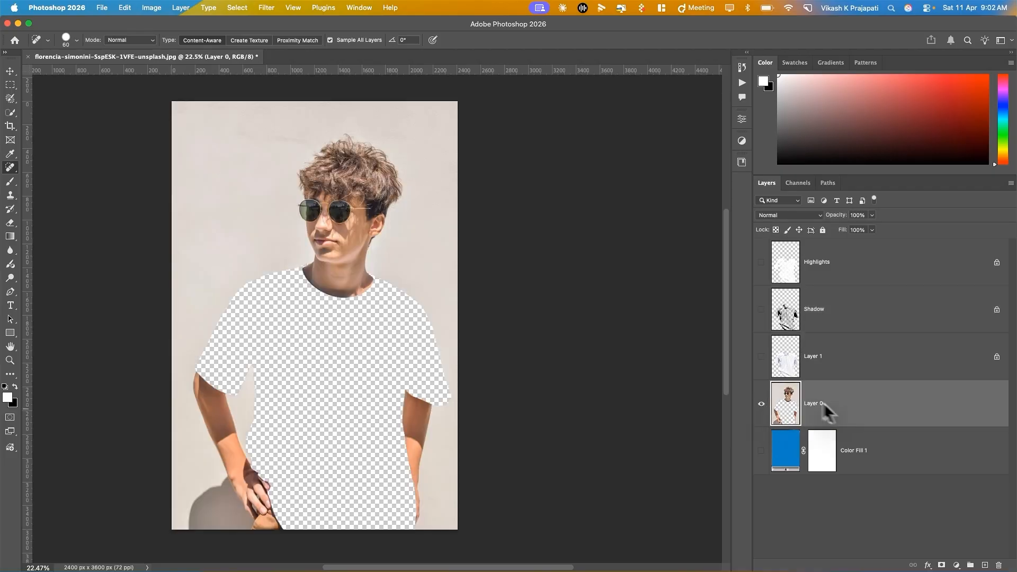
Begin saving the document under a new location and create a folder named "canva template" inside Downloads
click(105, 9)
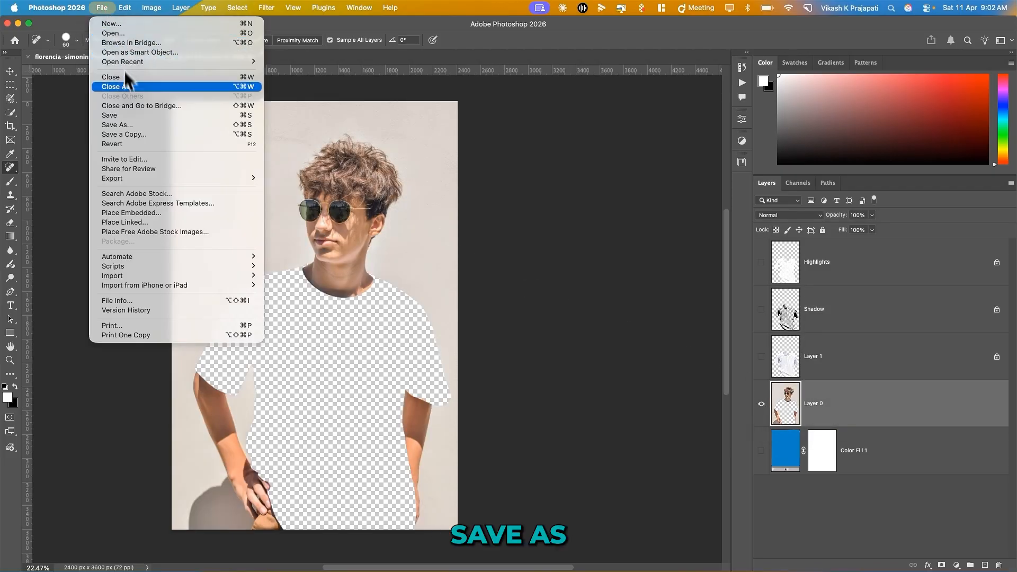
click(131, 127)
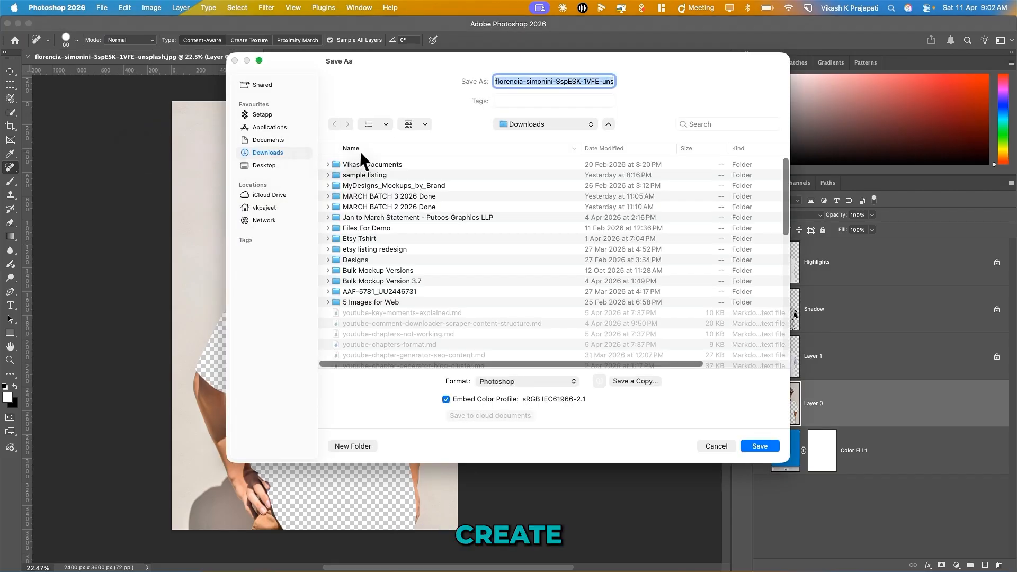
click(345, 447)
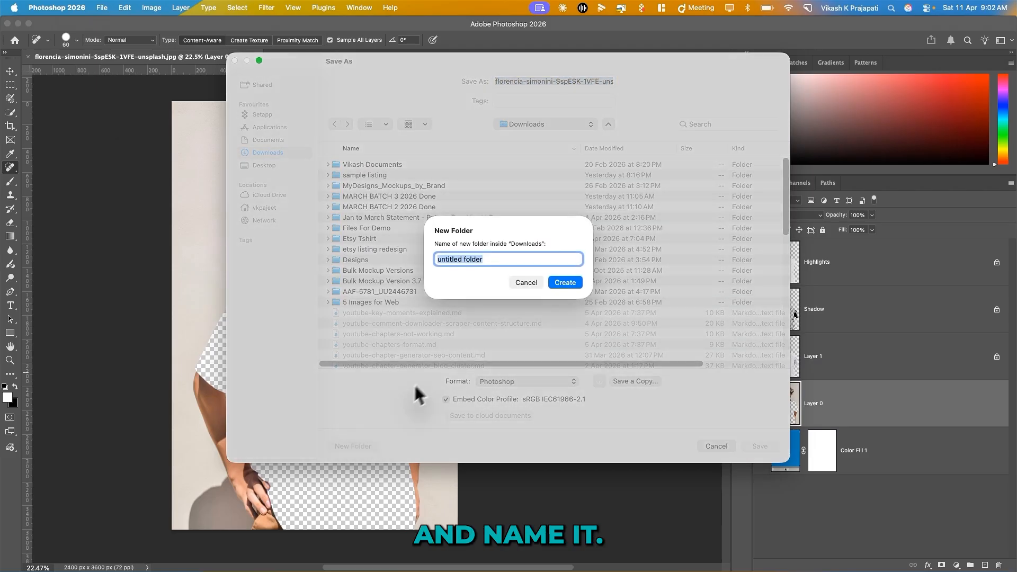
text(canva template)
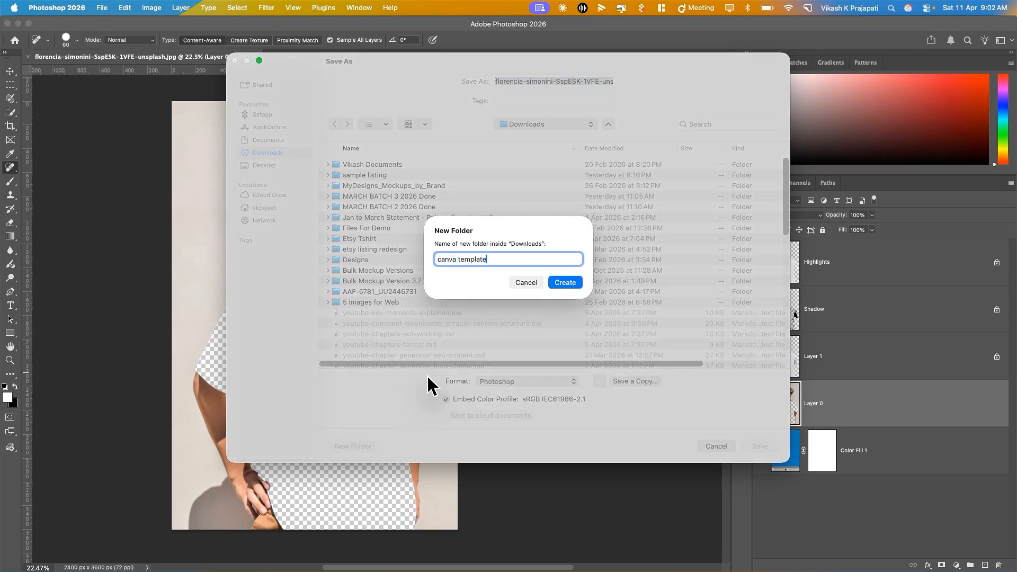
key(Return)
Save a PNG copy of the visible Layer 0 photo into the "canva template" folder in Downloads
click(556, 381)
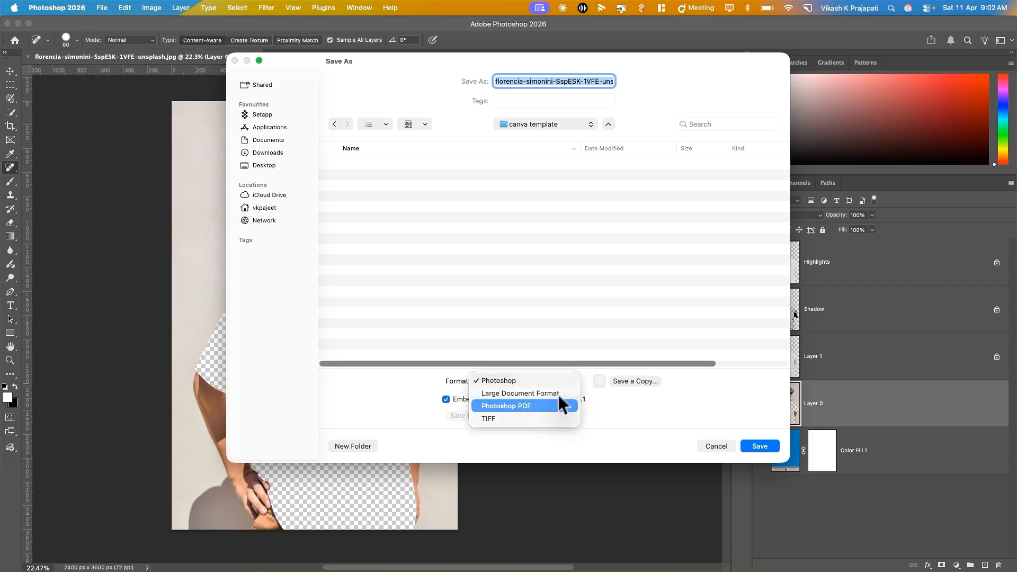
click(640, 379)
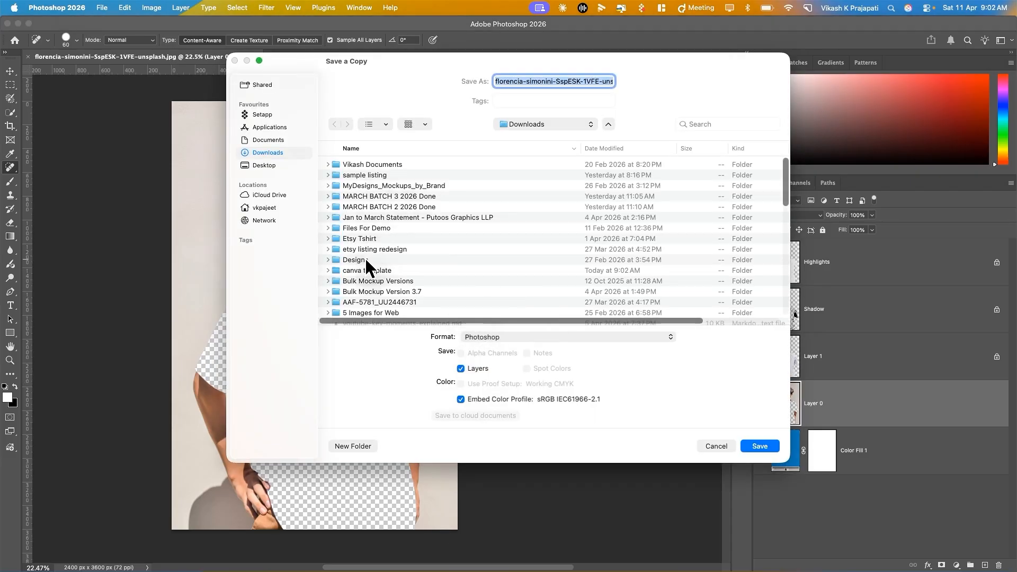
scroll(370, 270, down, 5)
scroll(370, 268, up, 1)
double_click(383, 210)
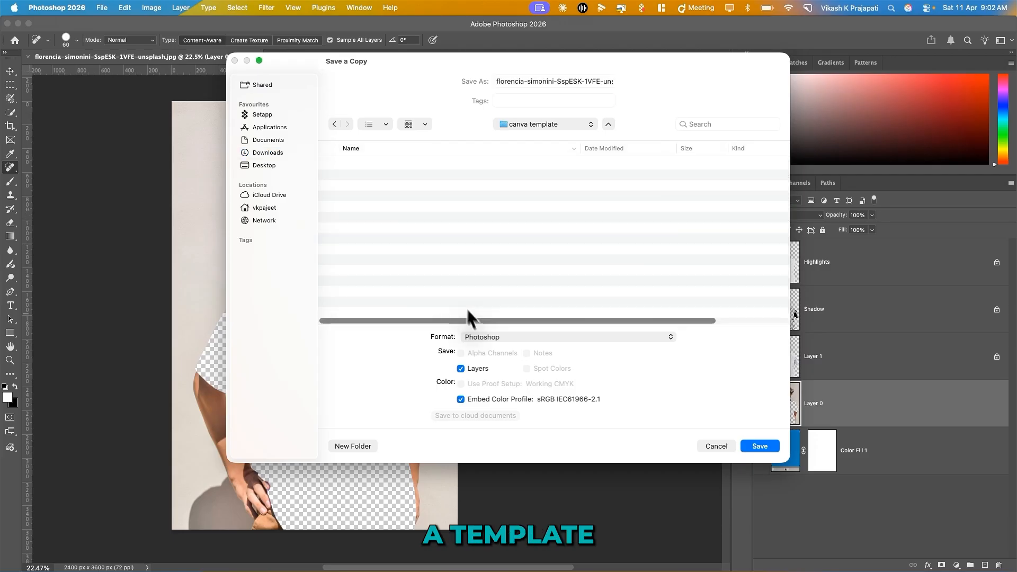
click(485, 337)
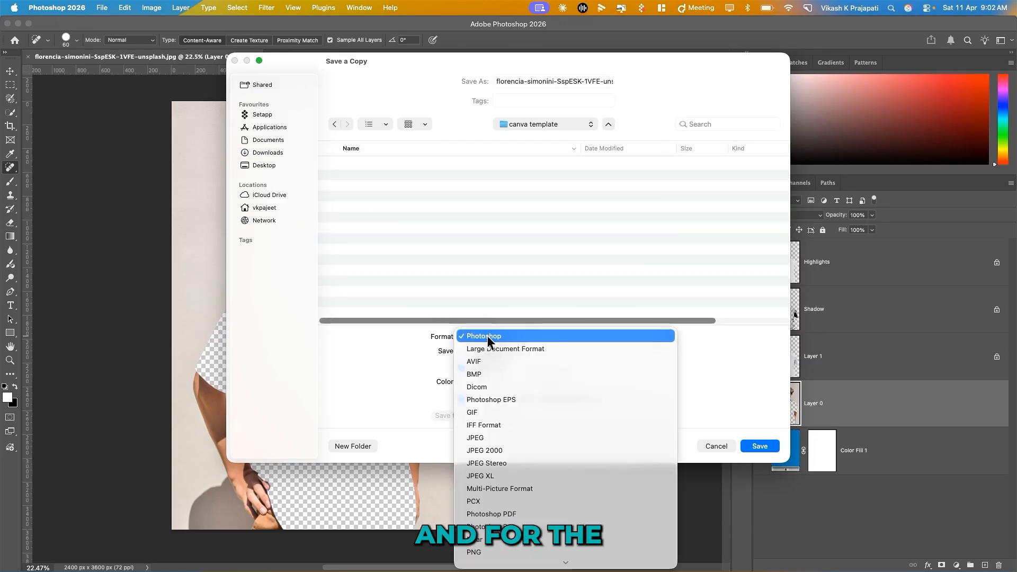
click(484, 552)
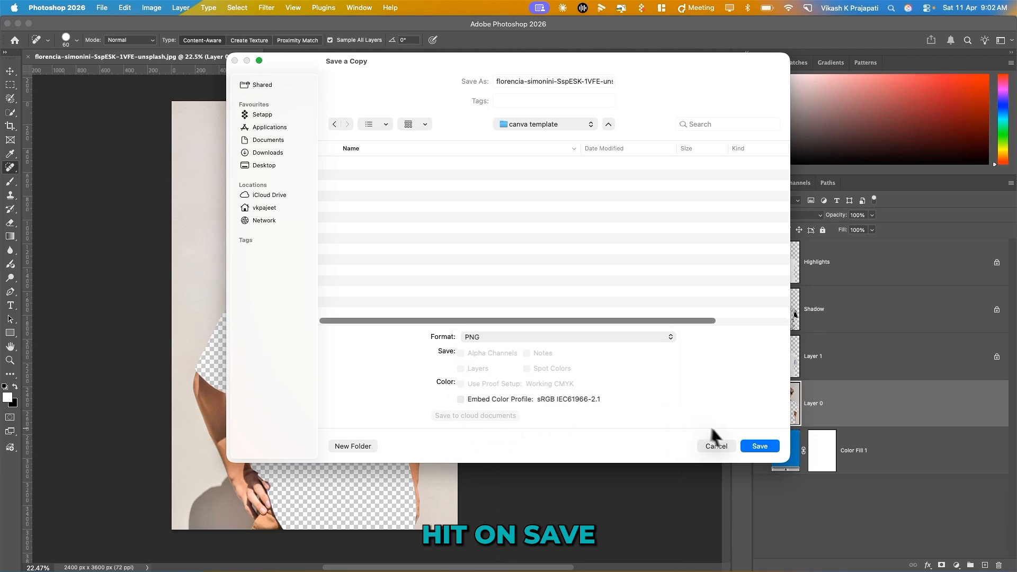
click(758, 446)
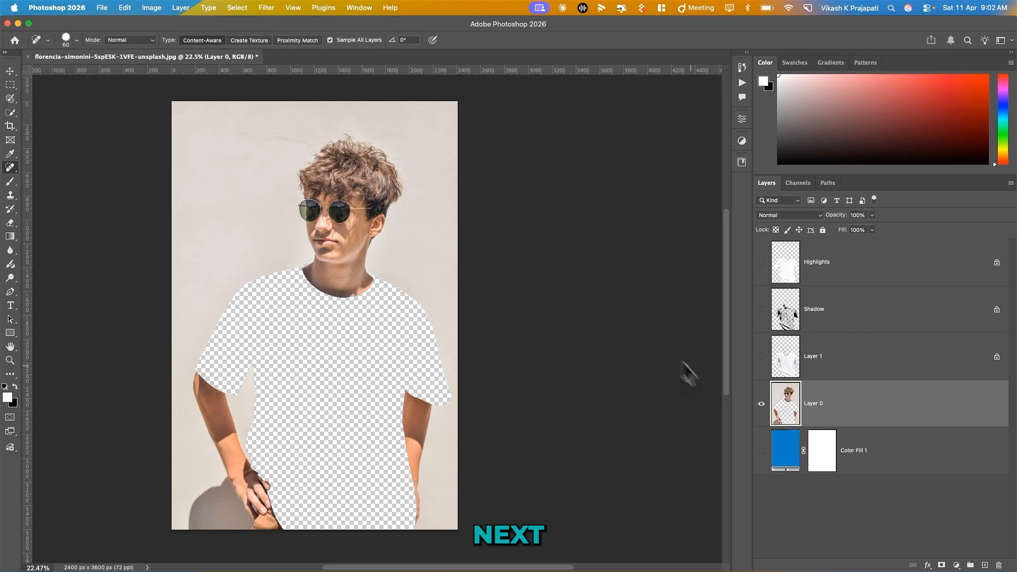
Hide Layer 0, show the Shadow and Highlights layers, and make Highlights the active layer
click(761, 404)
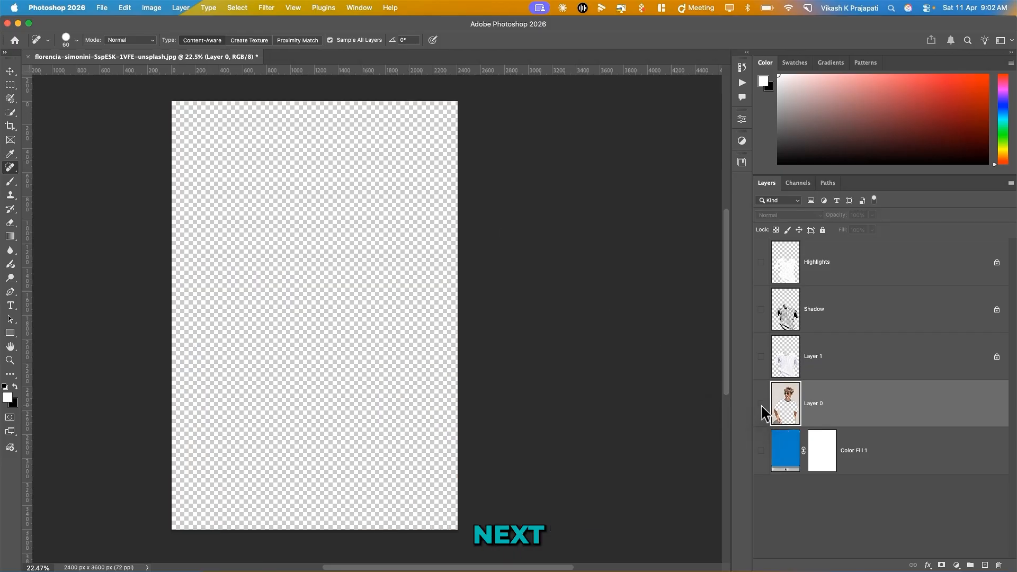
click(761, 312)
click(834, 318)
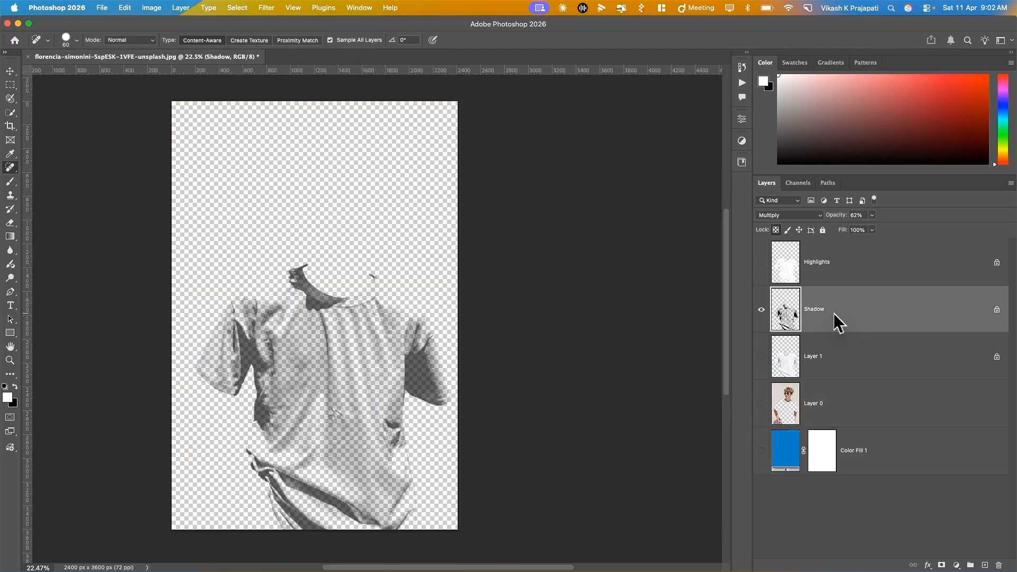
click(762, 263)
click(867, 268)
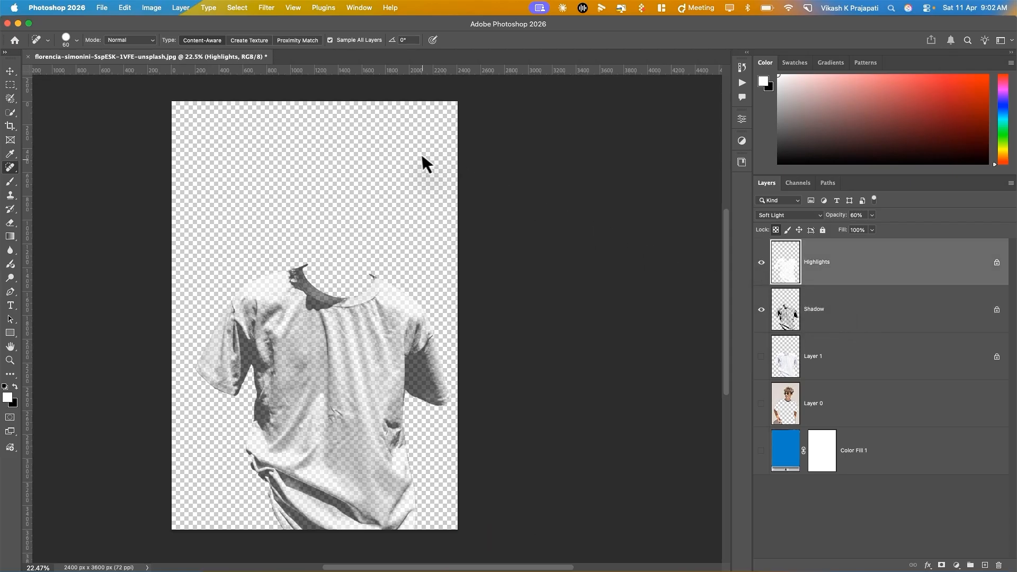
Save a PNG copy of the visible shadow and highlights as "shadow layer" in the "canva template" folder, without replacing the existing PNG
click(103, 8)
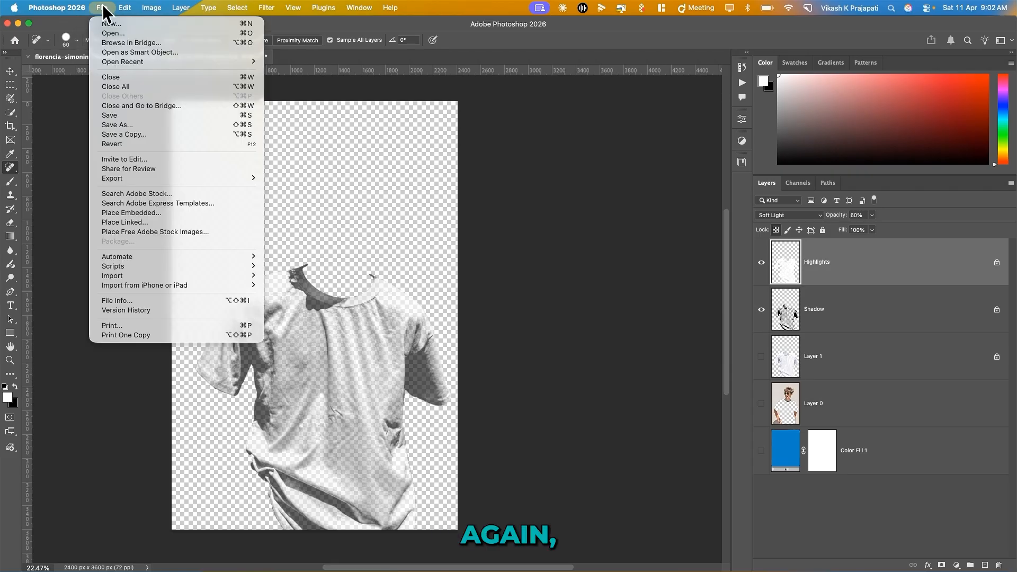
click(133, 135)
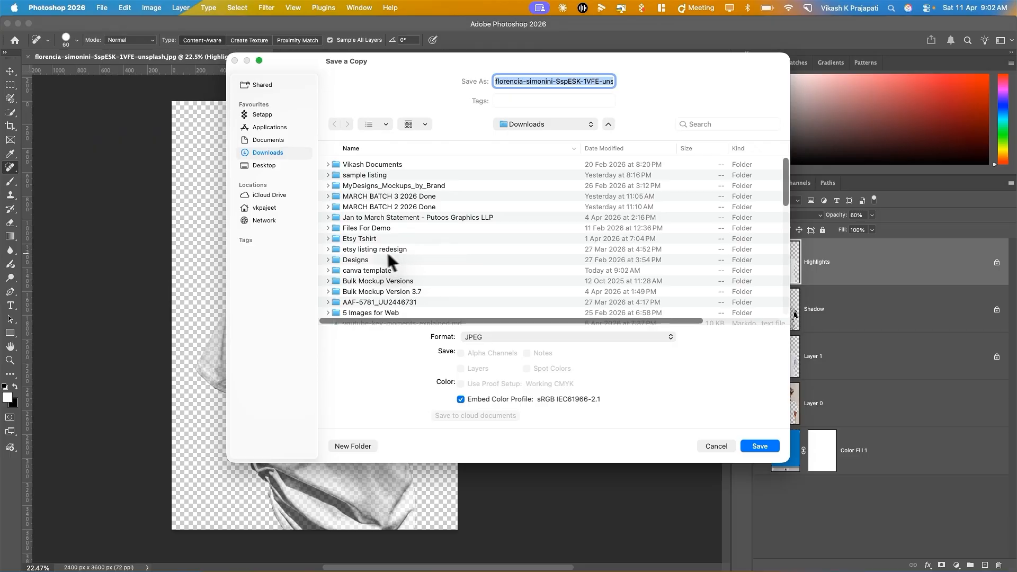
double_click(366, 271)
click(512, 337)
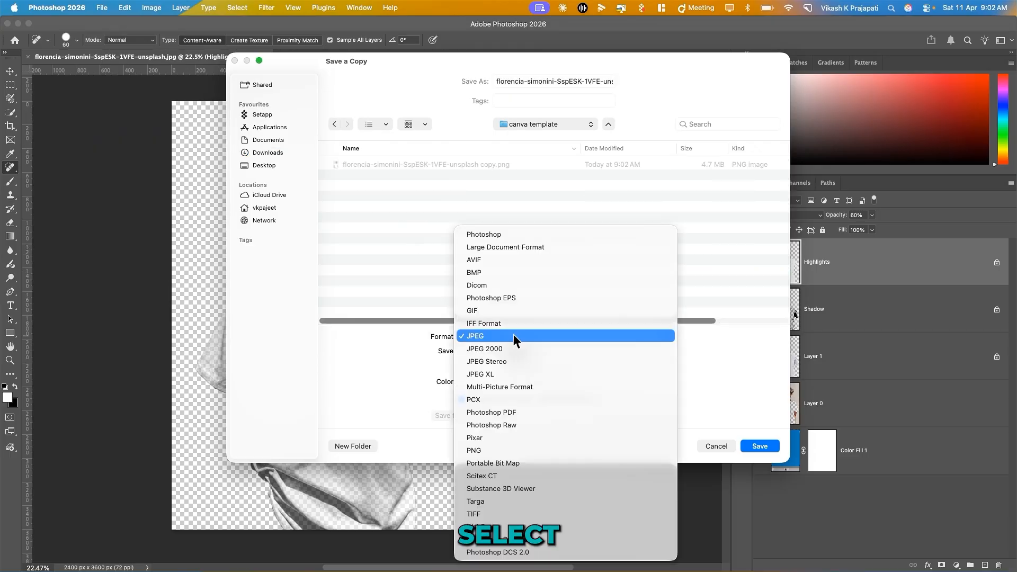
click(483, 450)
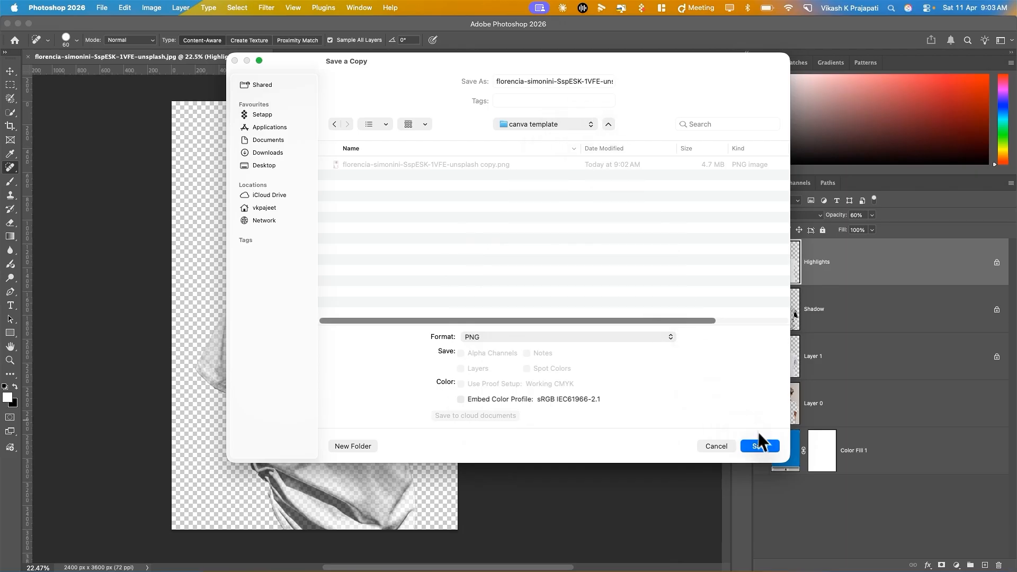
click(764, 448)
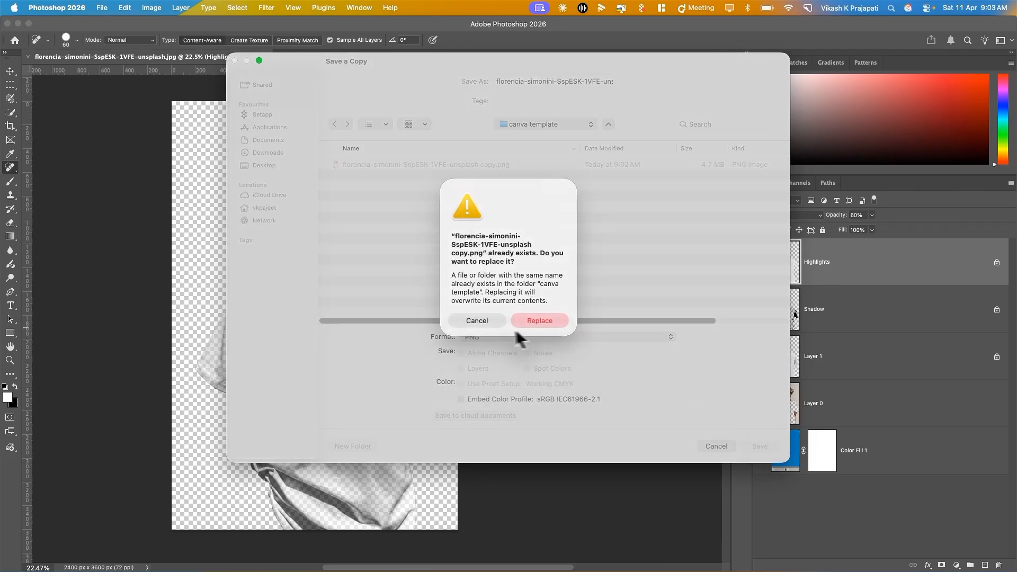
click(475, 321)
click(508, 81)
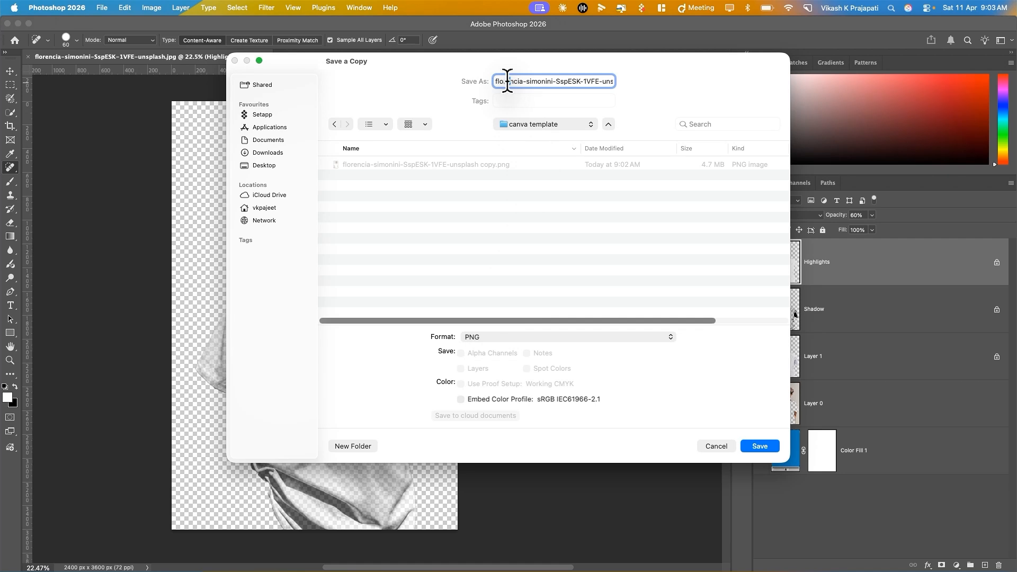
text(shadow layer)
click(757, 448)
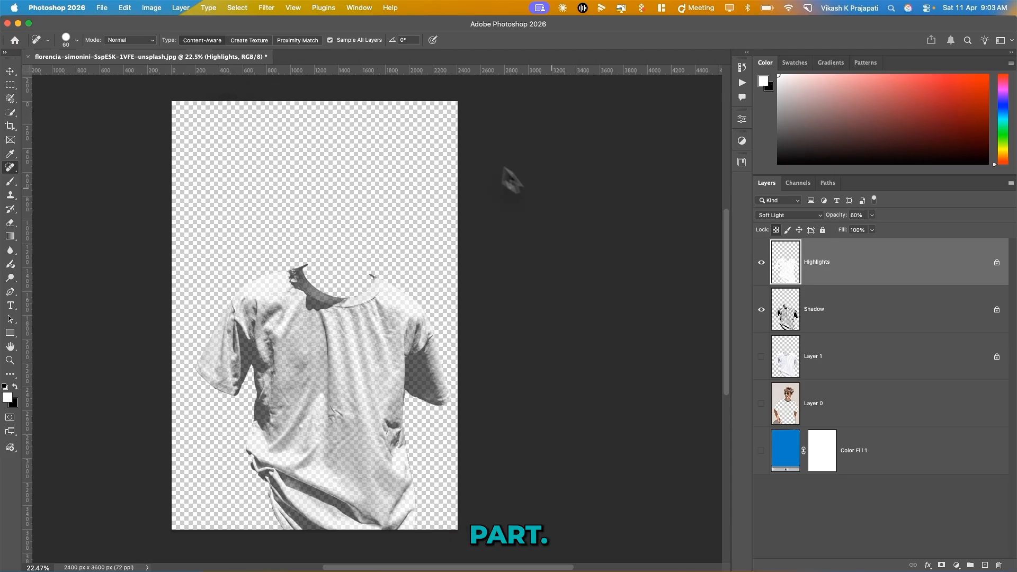
Switch to Finder, open the "canva template" folder in Downloads, and enlarge the thumbnails to check the exported files
mouse_move(1014, 445)
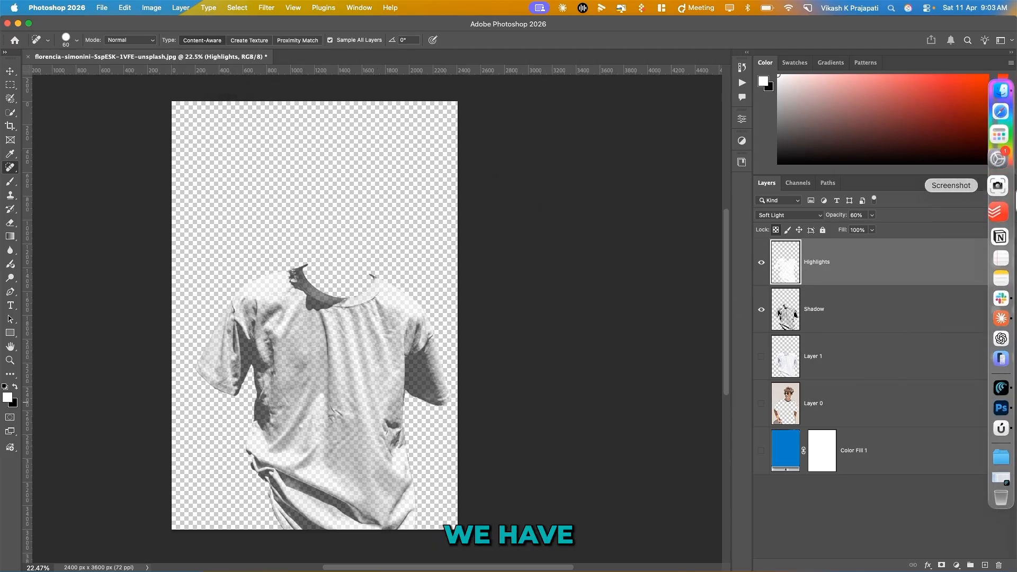
click(1012, 112)
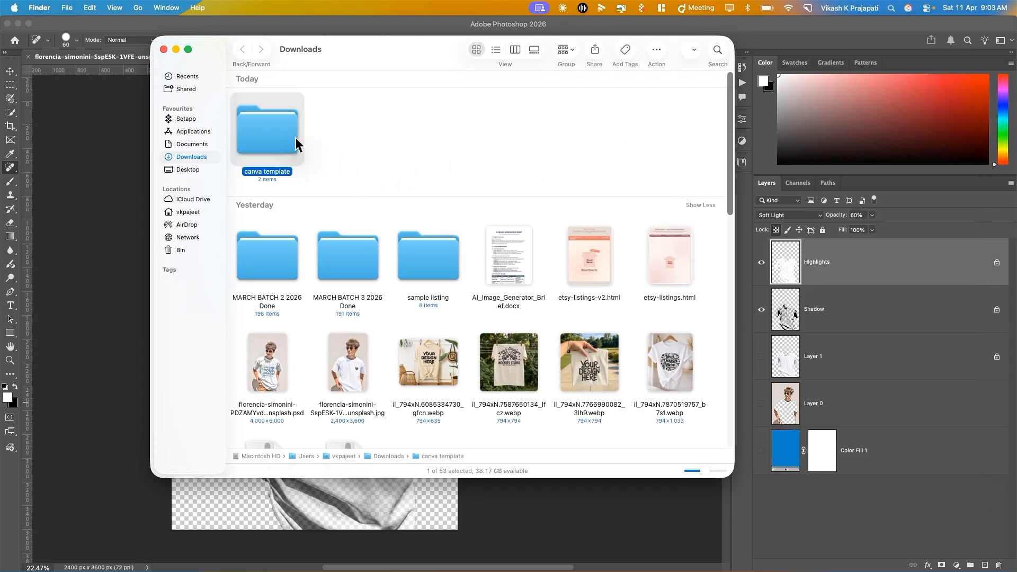
double_click(295, 138)
drag(691, 471, 710, 475)
click(306, 179)
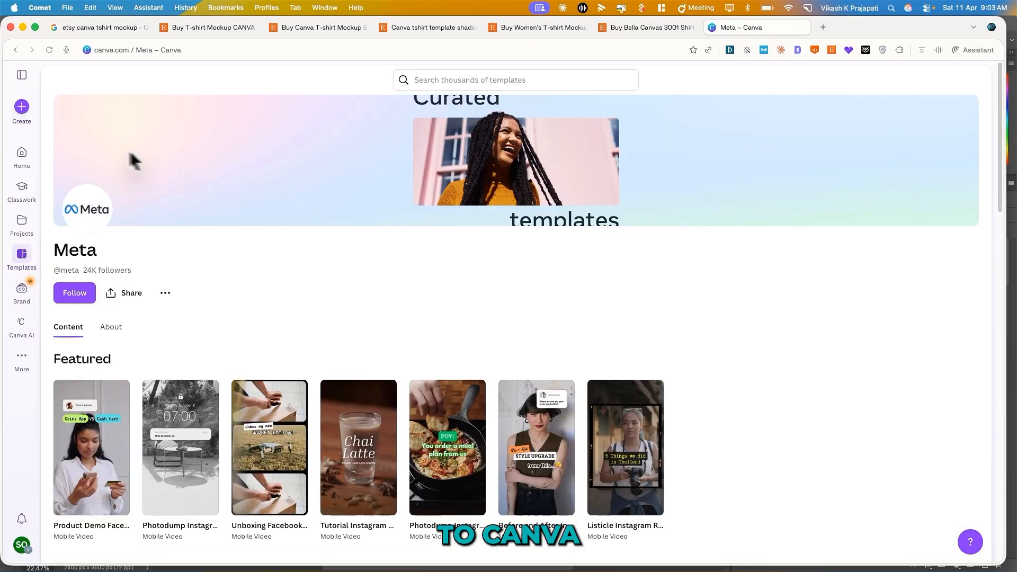
In Canva, create a new custom-size design with a width of 2400 px and a height of 3600 px
click(23, 108)
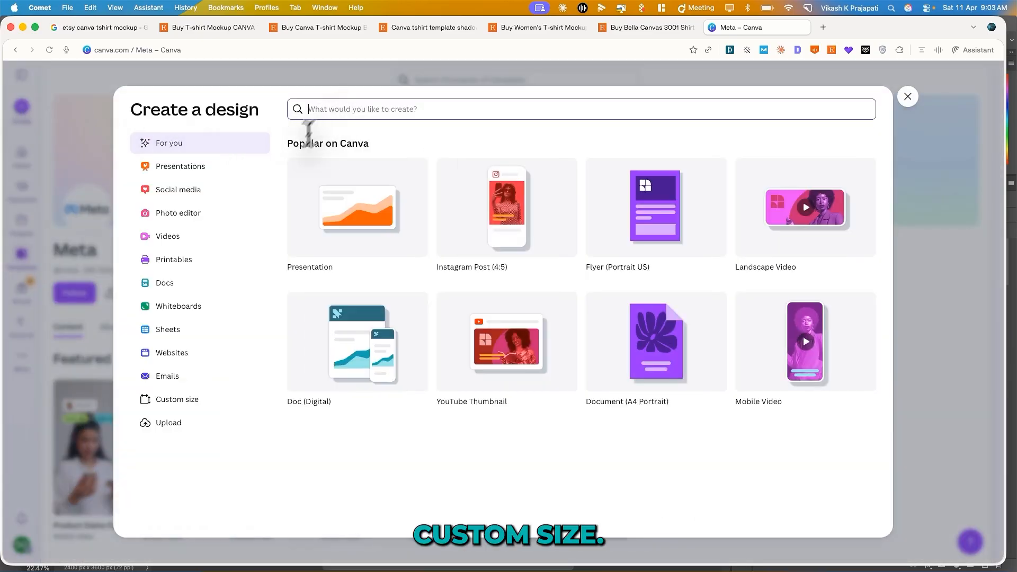
click(189, 404)
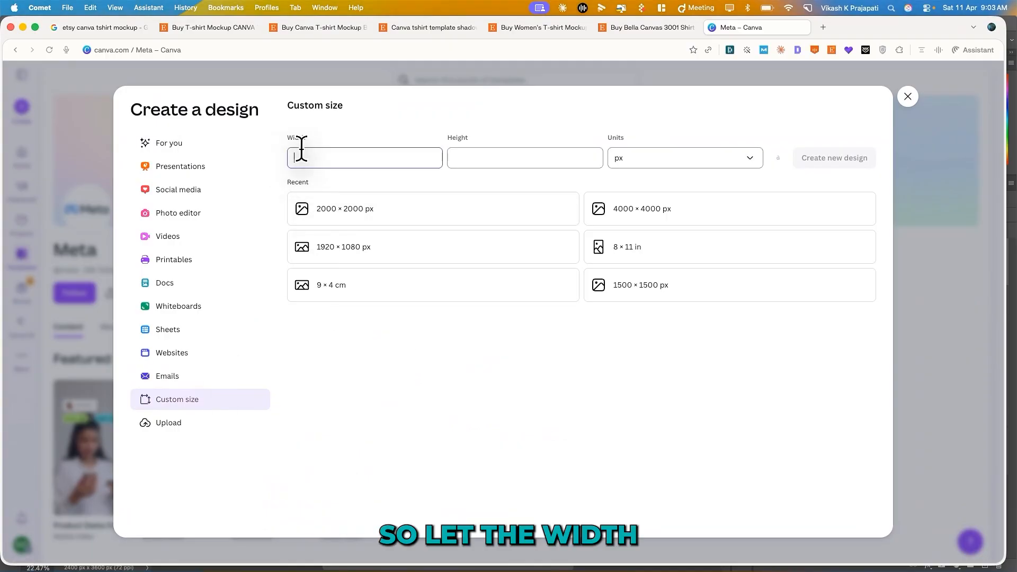
text(00)
click(457, 157)
text(3)
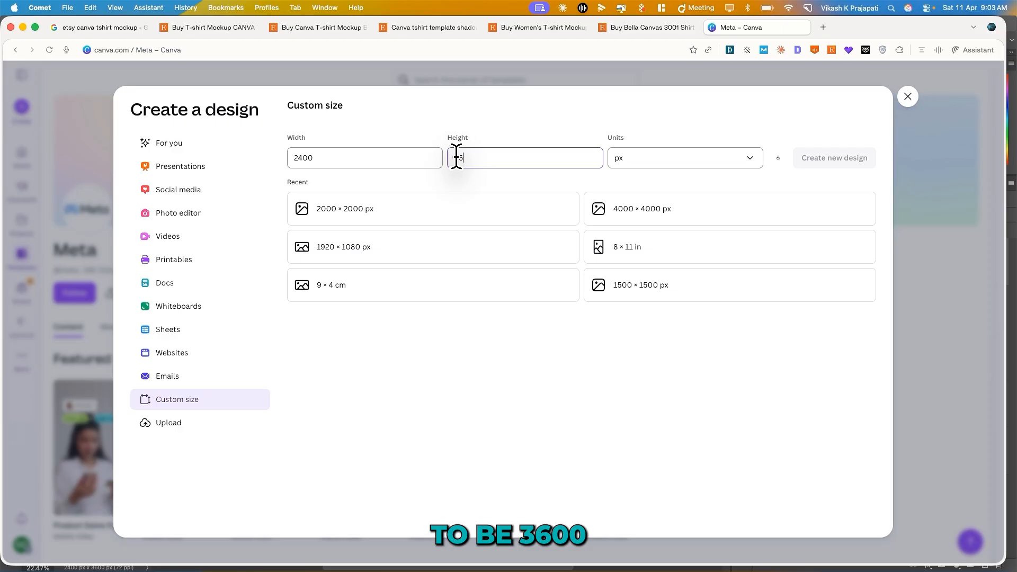
text(600)
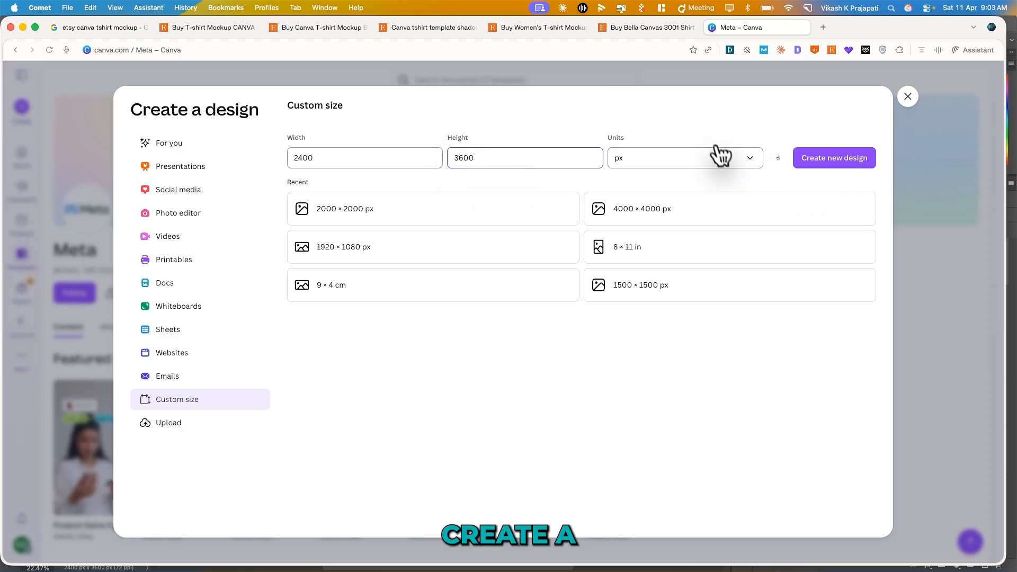
click(848, 160)
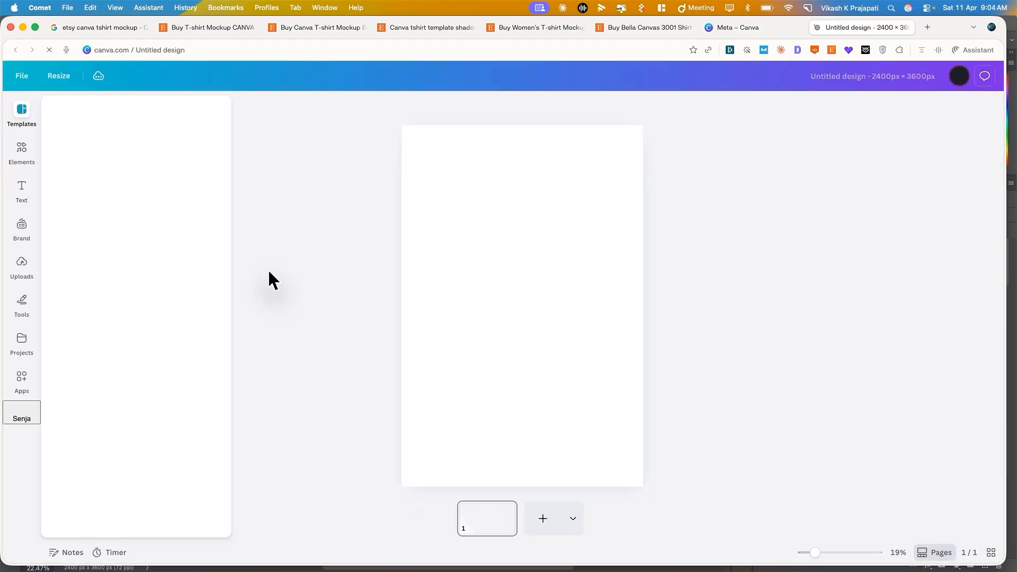
Upload all files from the "canva template" folder to the Canva uploads and dismiss the upload message
click(23, 265)
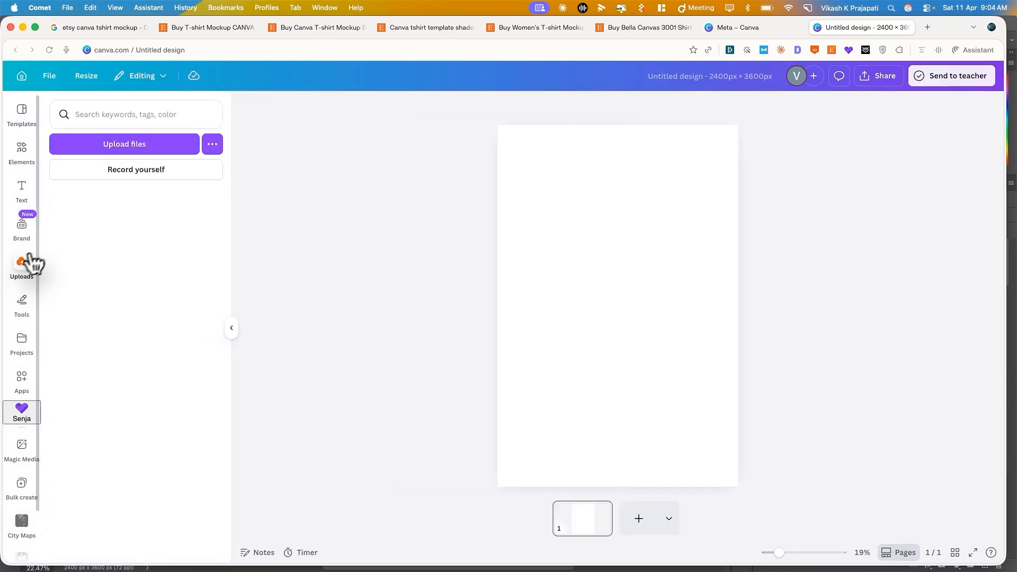
click(127, 150)
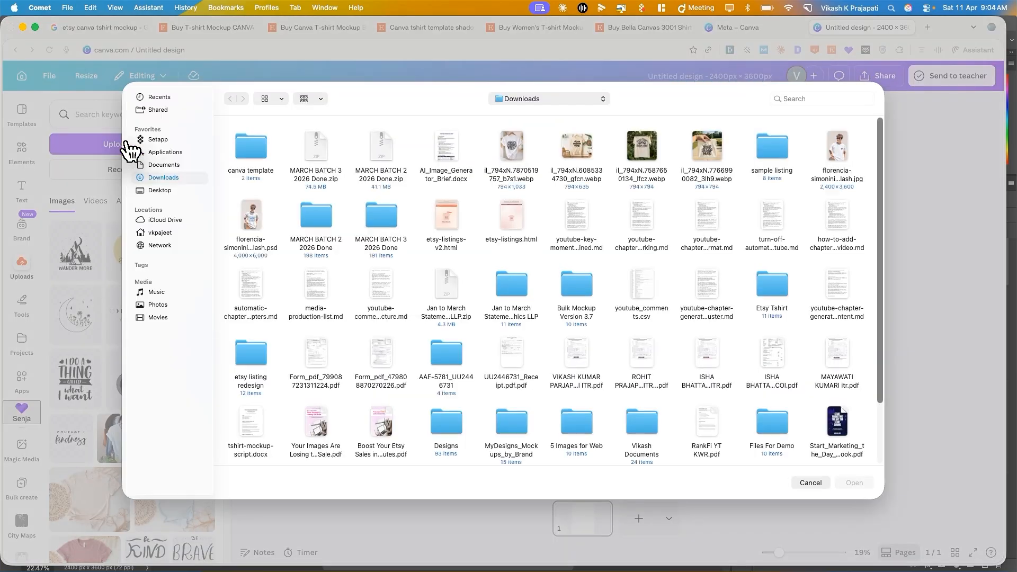
double_click(241, 149)
click(296, 180)
key(super+a)
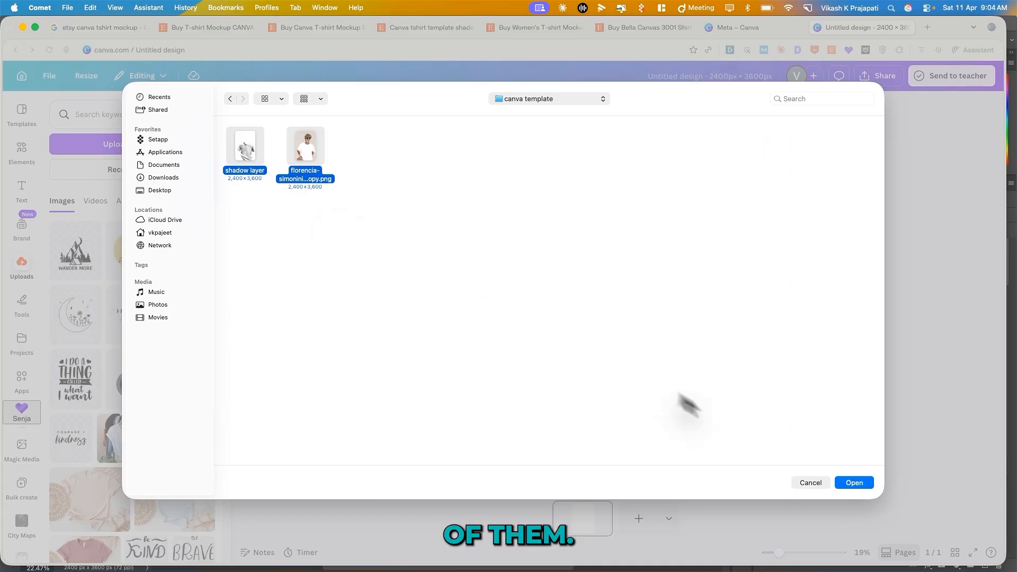
click(869, 483)
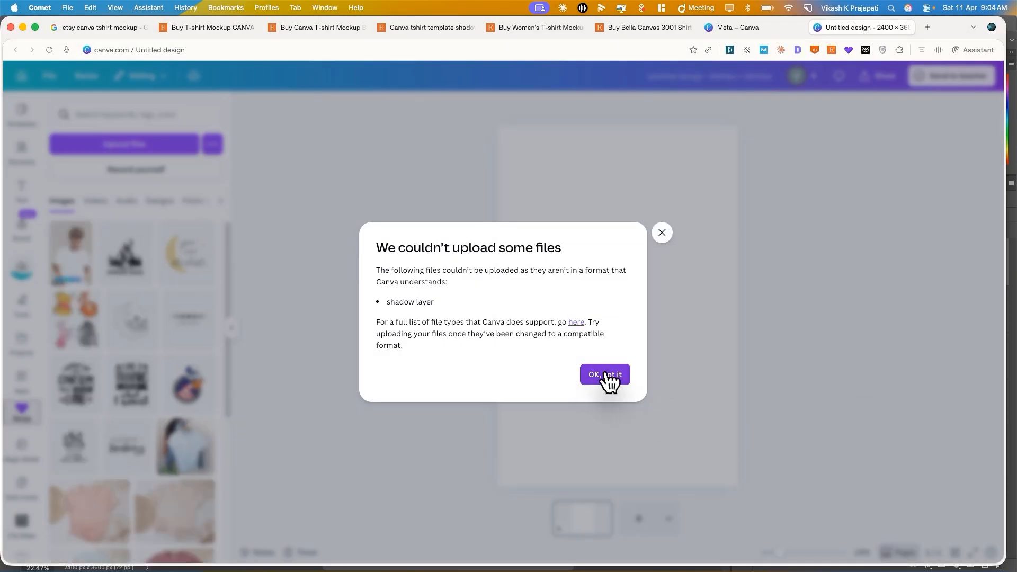
click(606, 377)
Add the uploaded photo with the cut-out T-shirt to the page and enlarge it to fill the whole canvas
click(68, 254)
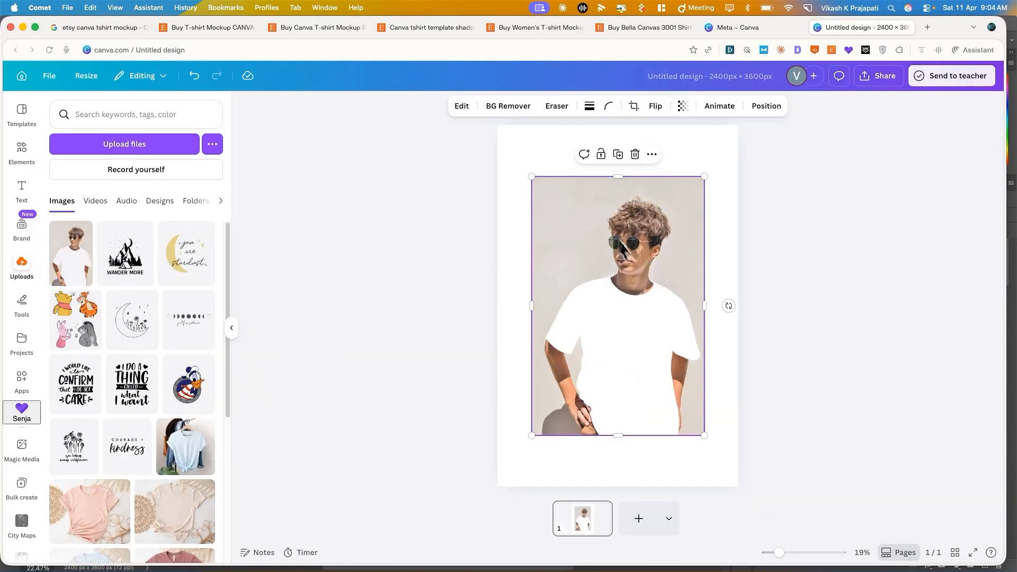
click(511, 158)
click(561, 195)
drag(705, 177, 739, 126)
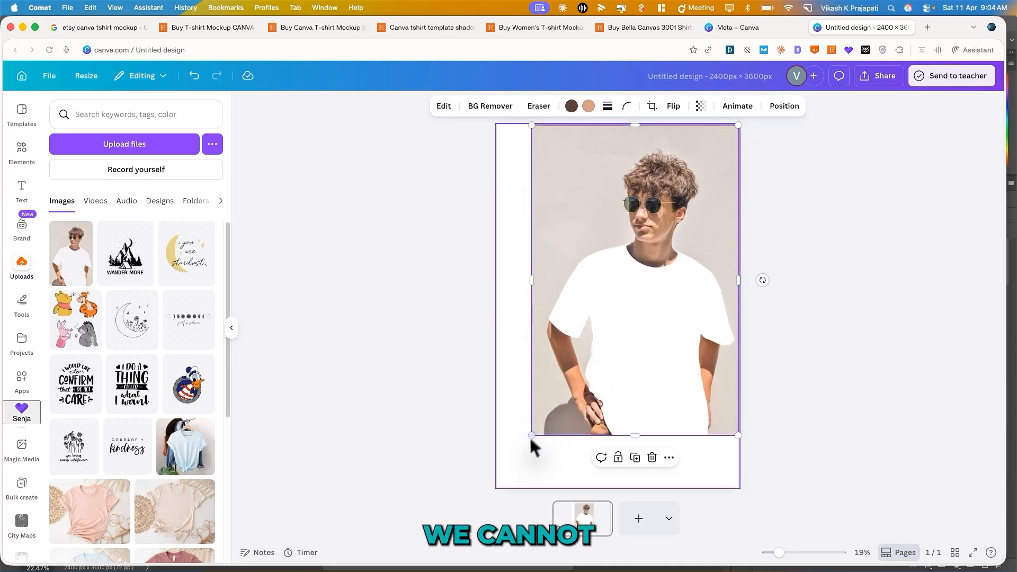
drag(534, 437, 498, 486)
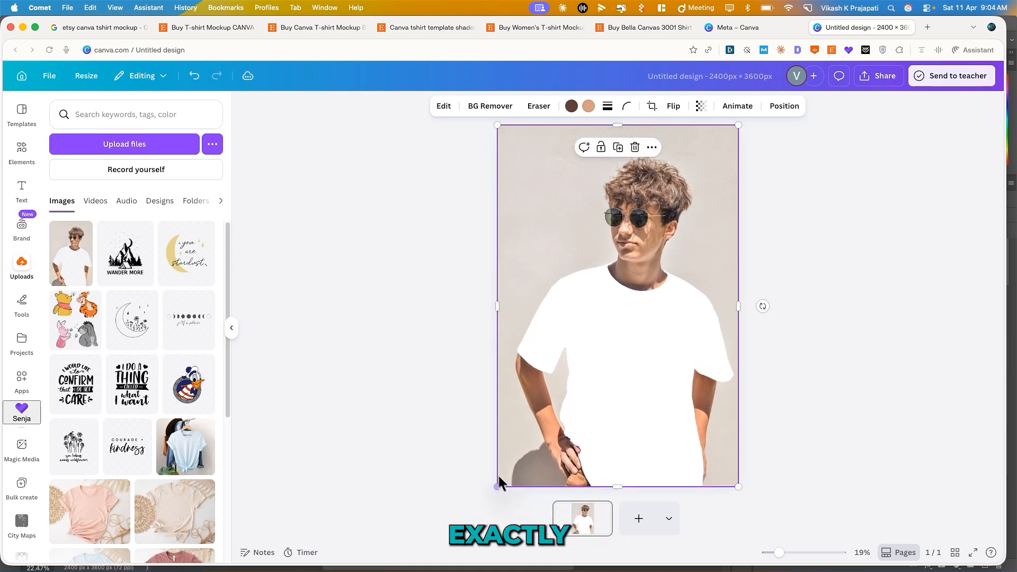
click(427, 410)
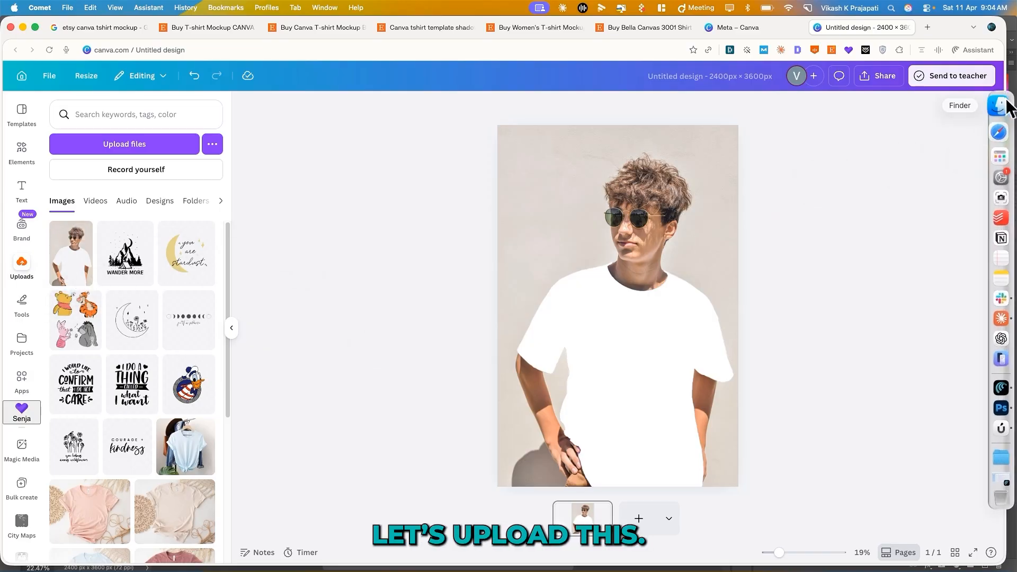
Try to upload the "shadow layer" file to Canva directly from its Finder folder
click(1008, 104)
click(617, 230)
drag(469, 165, 98, 277)
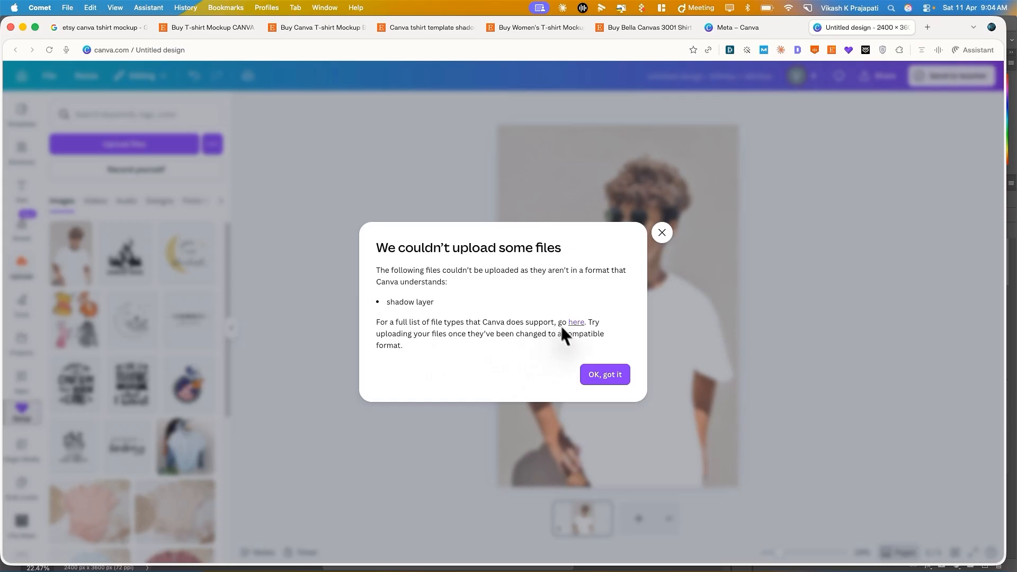
click(661, 232)
In Finder, rename the "shadow layer" file as "shadow layer.png" and upload it to the Canva uploads
key(super+Tab)
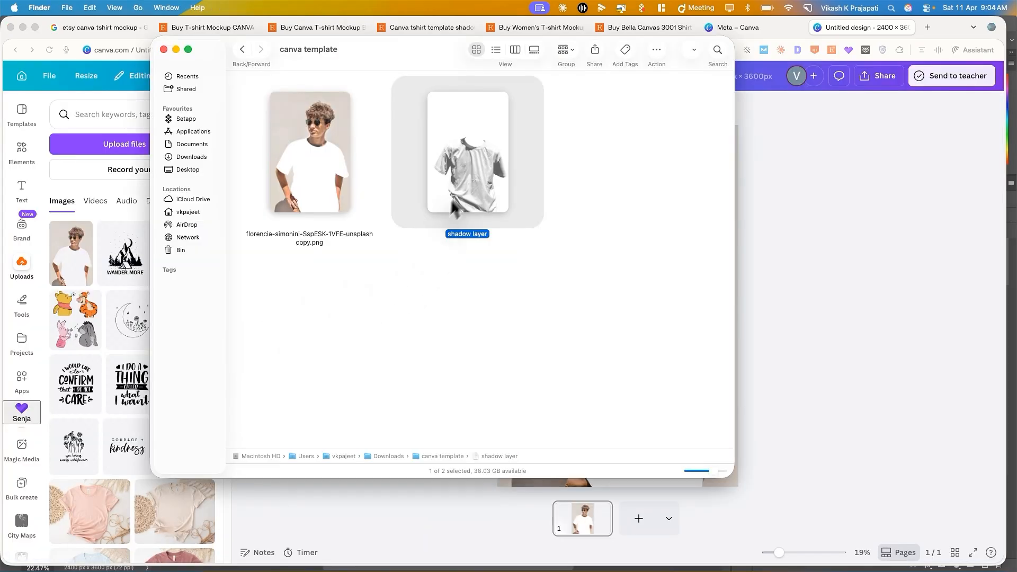
right_click(471, 182)
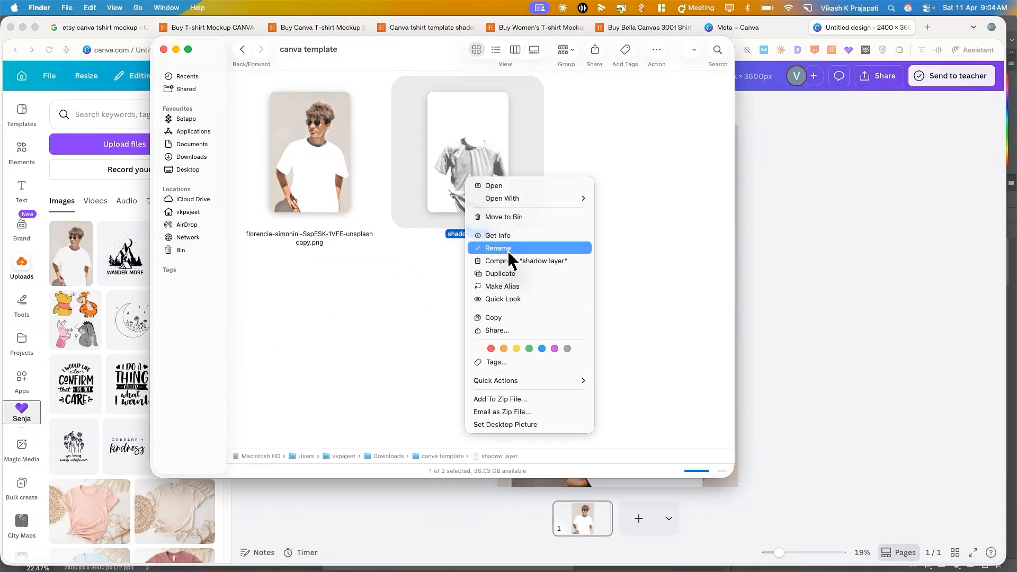
click(507, 251)
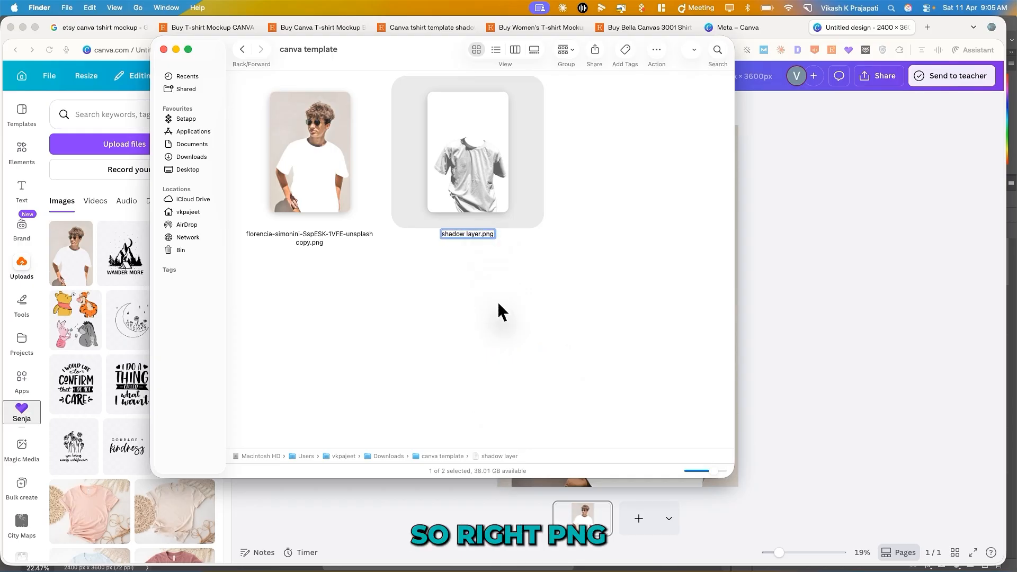
text(.png)
key(Return)
click(540, 246)
drag(468, 154, 193, 265)
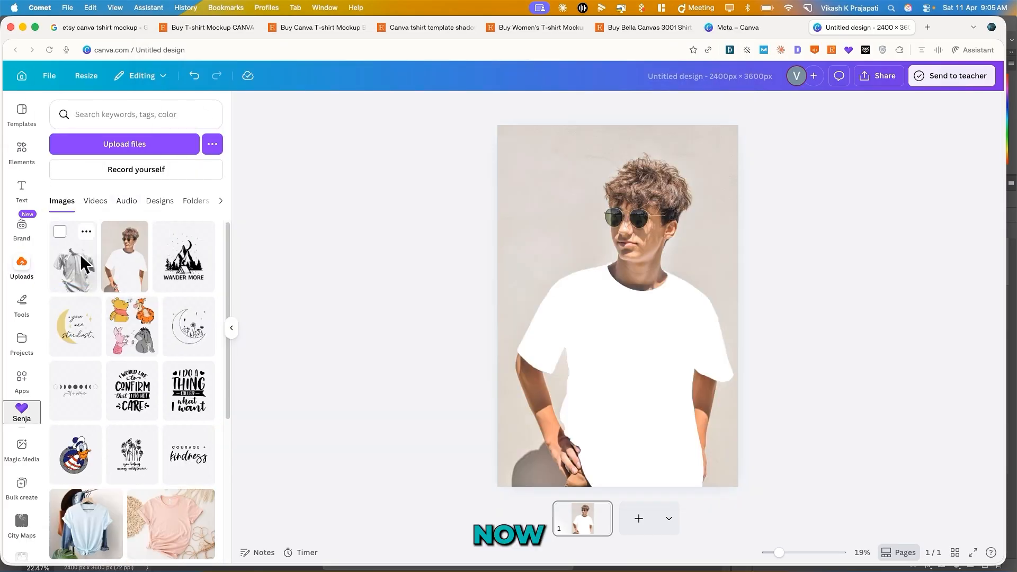
Add the uploaded shadow layer to the page and enlarge it to cover the whole canvas, aligned with the photo
click(81, 262)
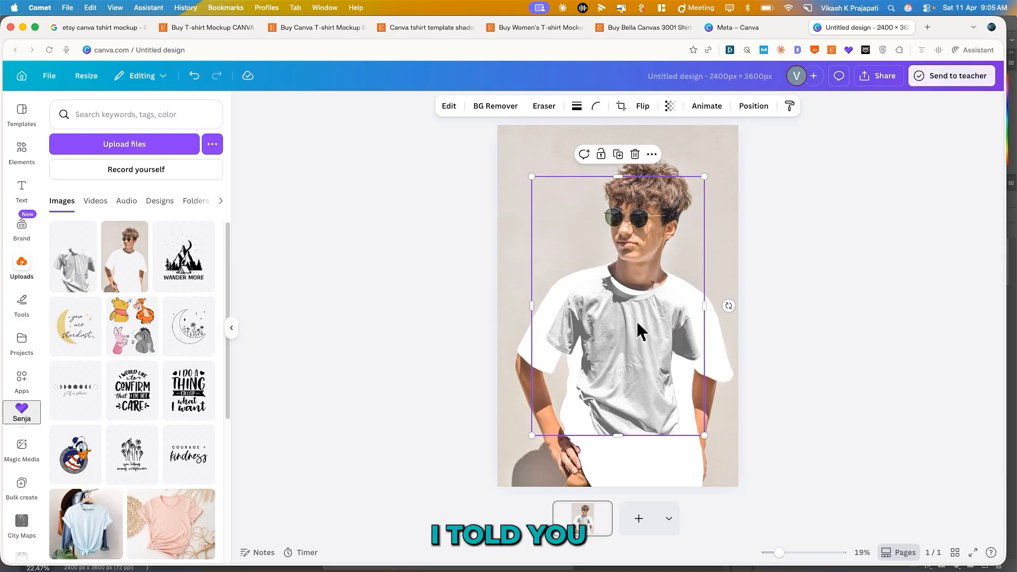
drag(641, 327, 608, 280)
drag(670, 384, 744, 478)
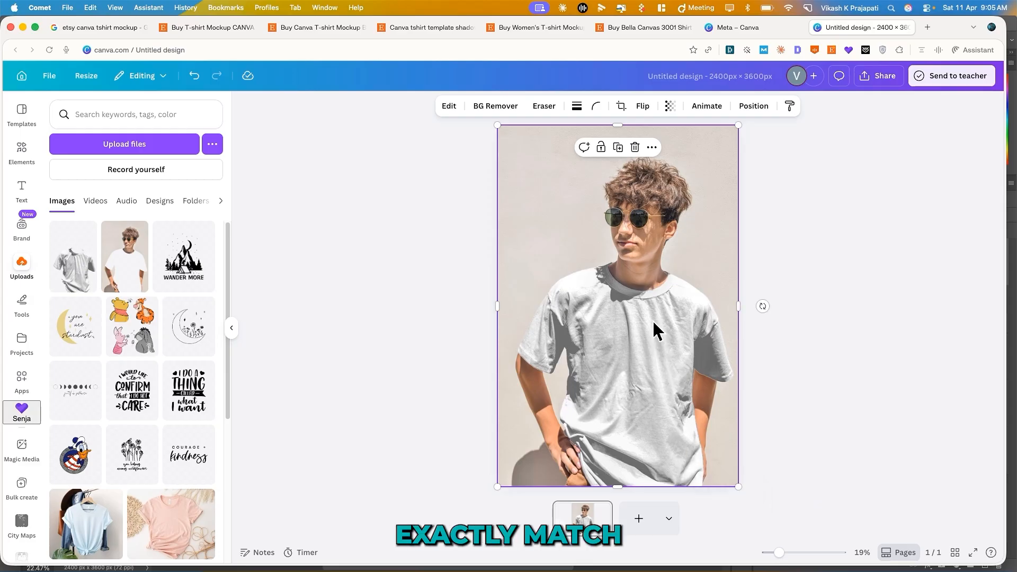
Select the shadow layer and review the stacking order of the page's layers
click(832, 268)
click(618, 294)
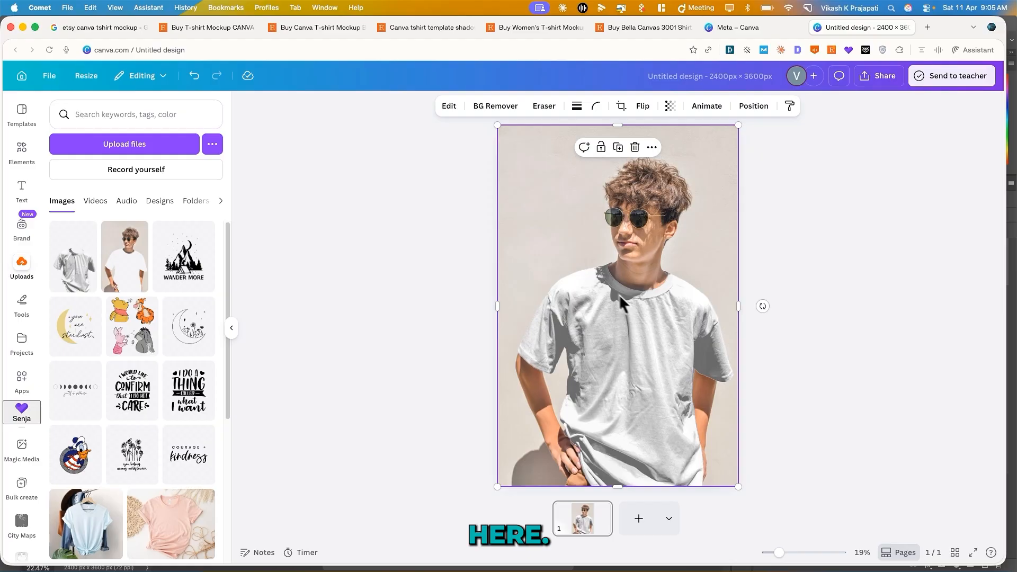
click(736, 106)
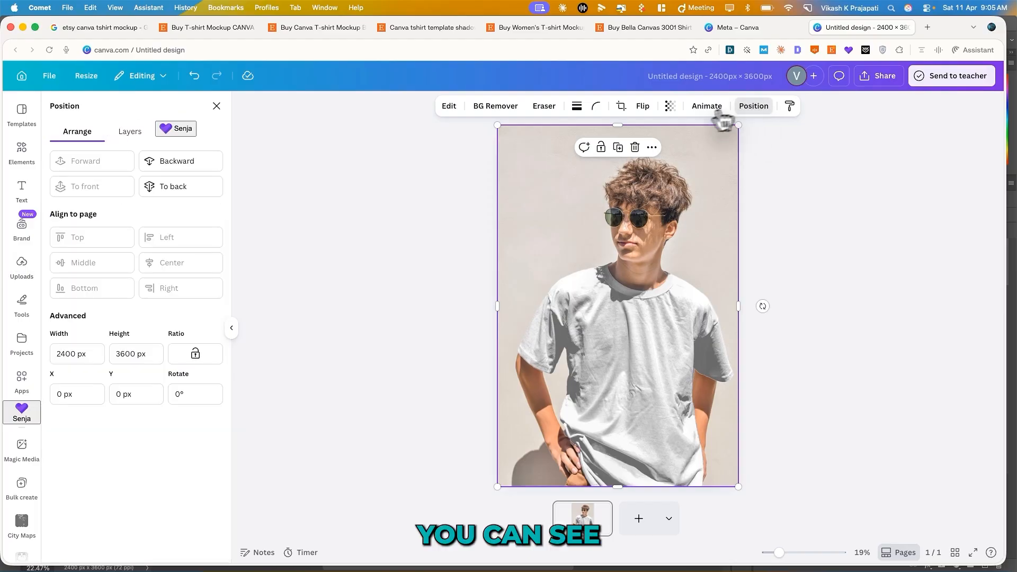
click(127, 133)
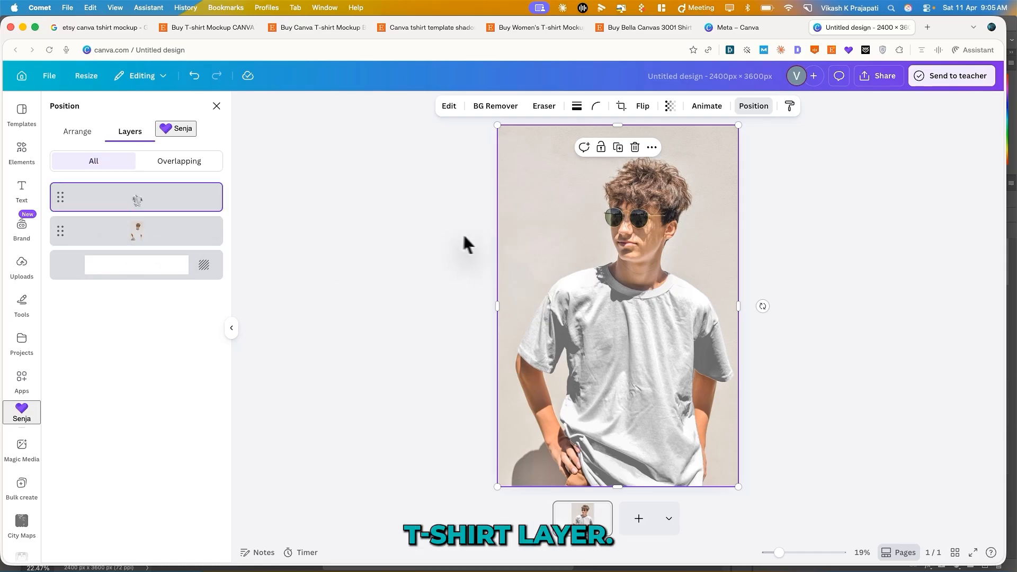
key(Escape)
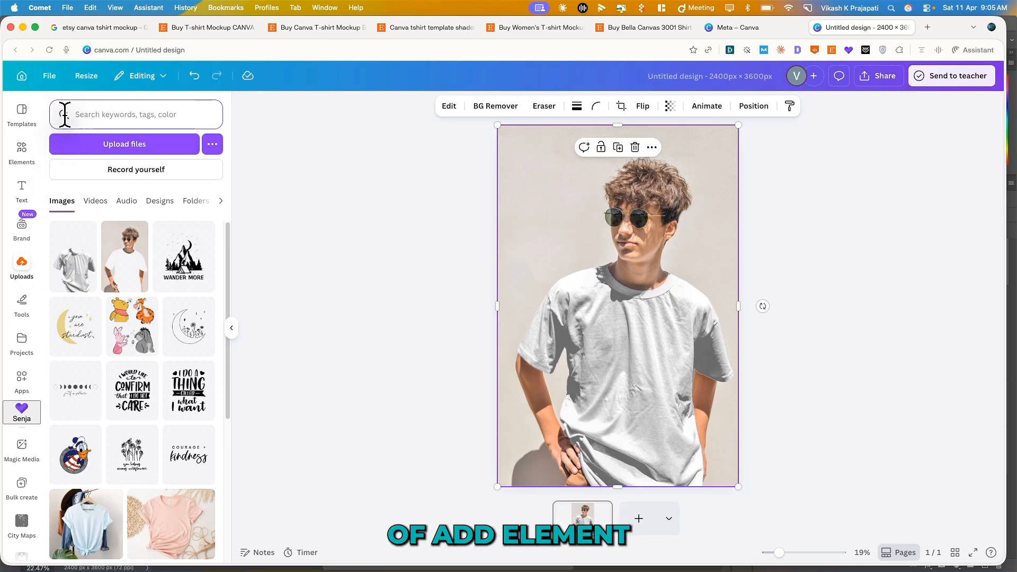
Add the recently used square frame, size and place it on the T-shirt's chest, and tilt it slightly clockwise
click(22, 153)
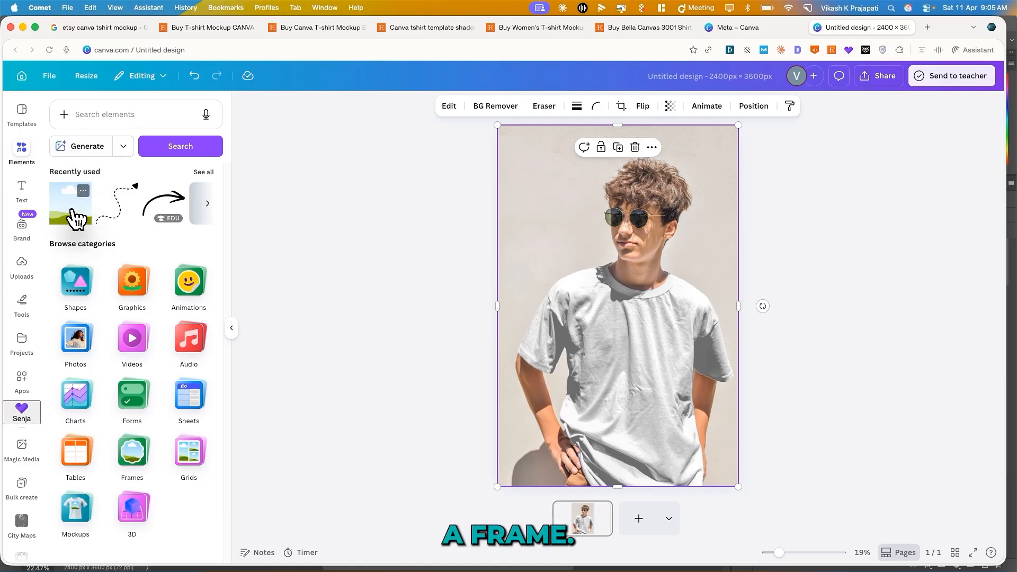
click(75, 216)
drag(664, 337, 676, 390)
drag(695, 424, 679, 410)
drag(635, 440, 634, 447)
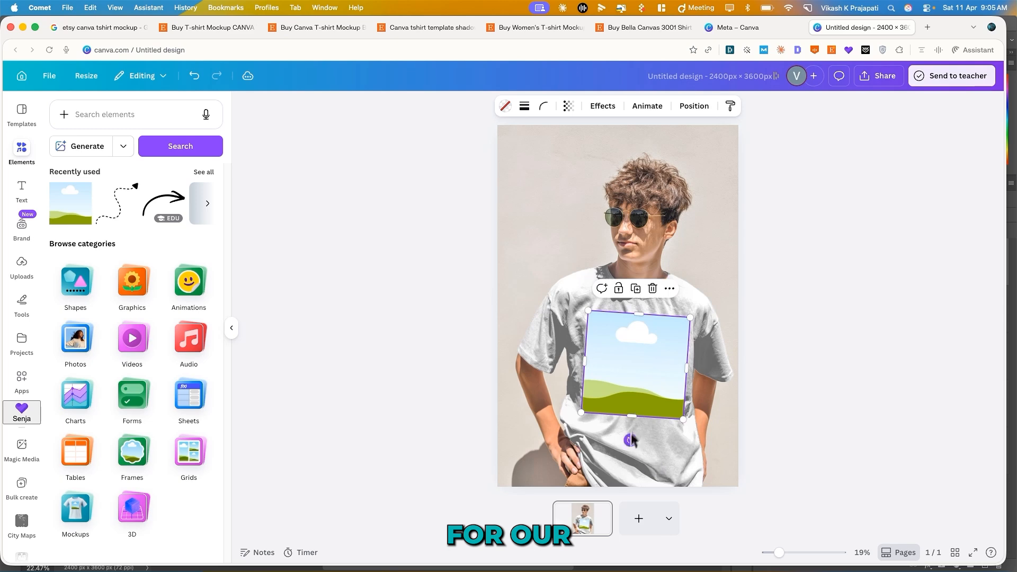
drag(642, 362, 641, 361)
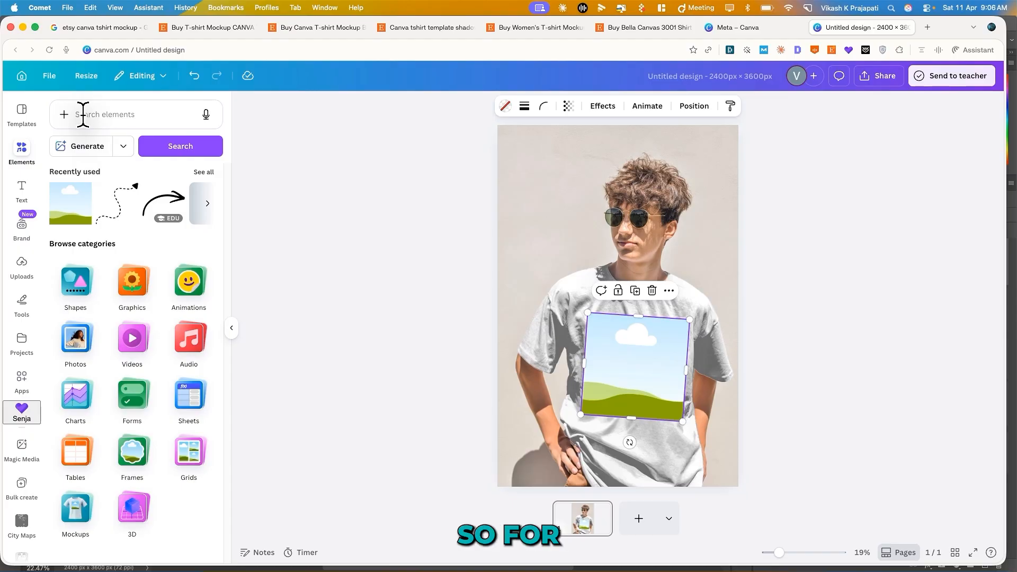
Add a dark brown square shape to the page for the T-shirt color
text(sol)
click(618, 302)
key(Delete)
click(88, 118)
text(rec)
click(107, 234)
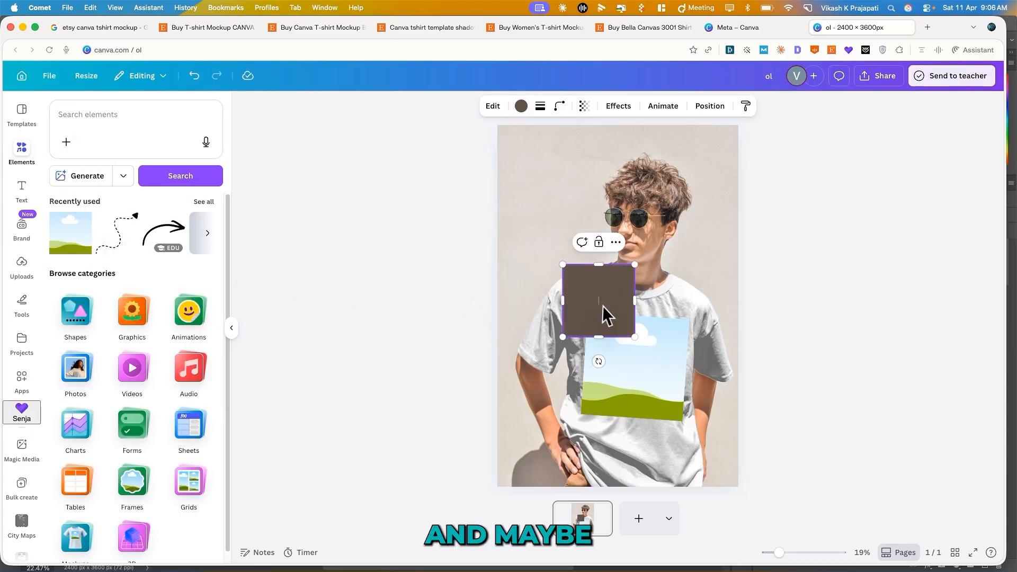
Move the brown square over the T-shirt and stretch it until it covers the whole shirt down to the page's lower edge
drag(604, 313, 538, 281)
mouse_move(589, 323)
mouse_down()
mouse_move(684, 434)
mouse_move(583, 321)
mouse_up()
click(551, 302)
click(545, 307)
drag(580, 246, 598, 239)
click(691, 201)
click(586, 266)
drag(598, 281, 739, 292)
drag(626, 318, 633, 493)
click(392, 328)
click(547, 312)
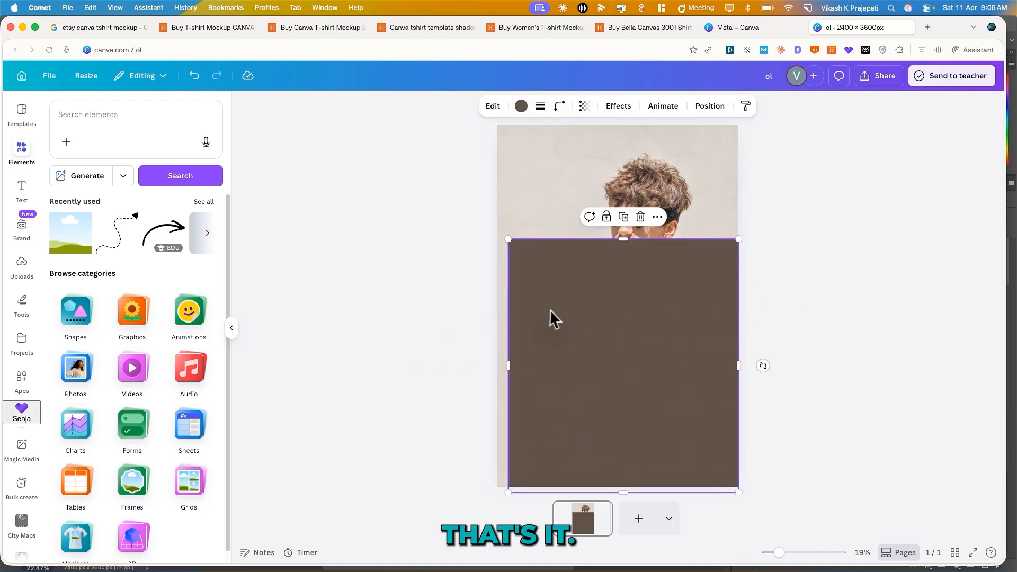
Reorder the layers so the brown rectangle sits beneath the cut-out photo and the frame directly under the shadow layer
right_click(559, 302)
click(540, 307)
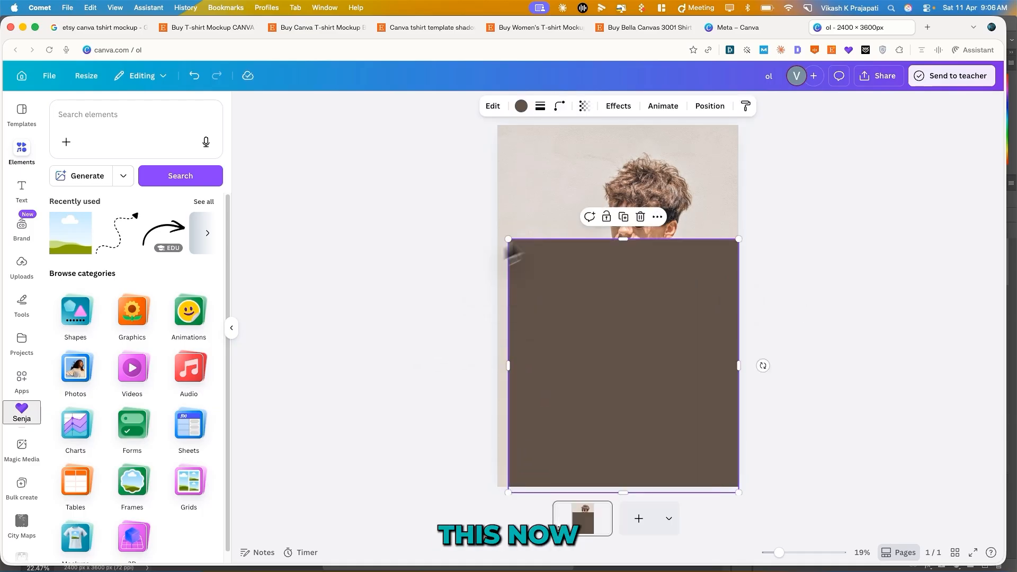
click(710, 106)
drag(172, 200, 171, 306)
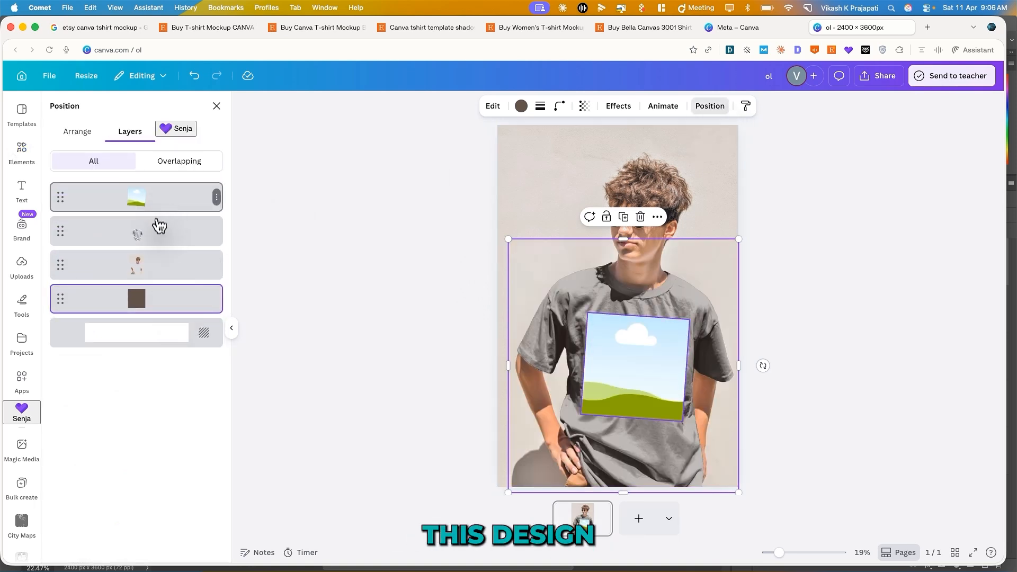
drag(159, 210, 156, 243)
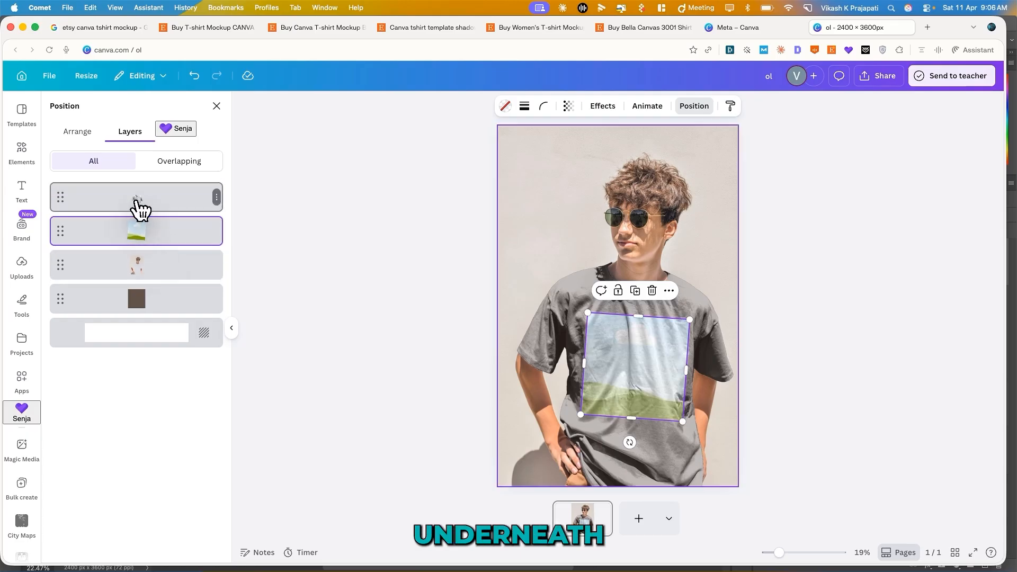
click(216, 106)
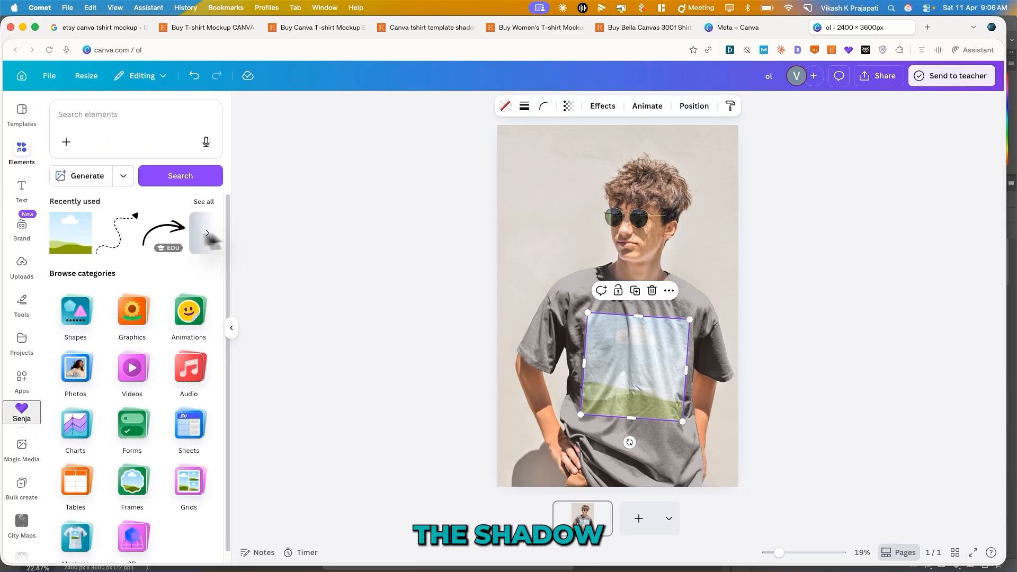
Reduce the transparency value of the shadow layer so its folds look softer over the shirt and frame
click(692, 107)
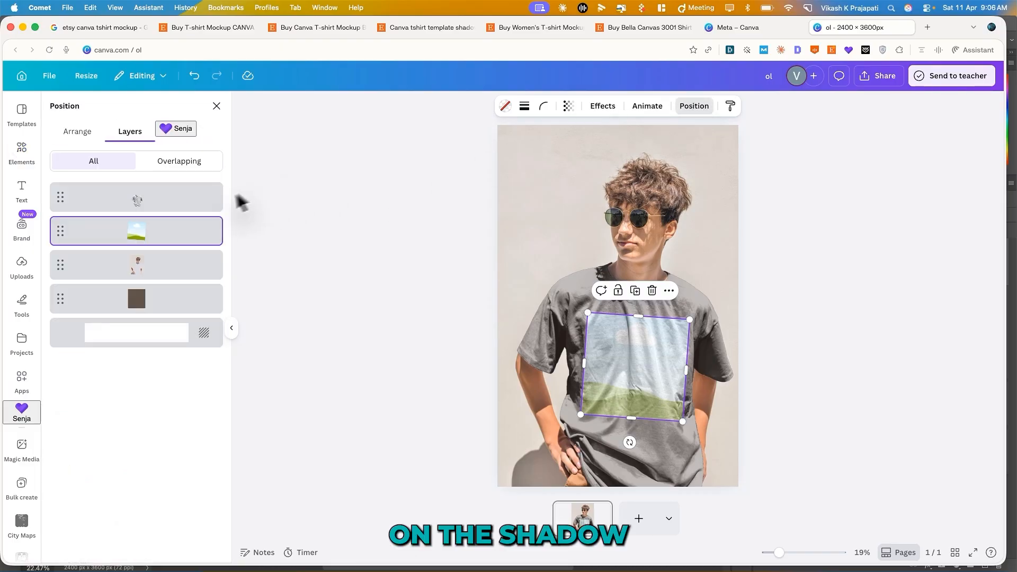
click(156, 197)
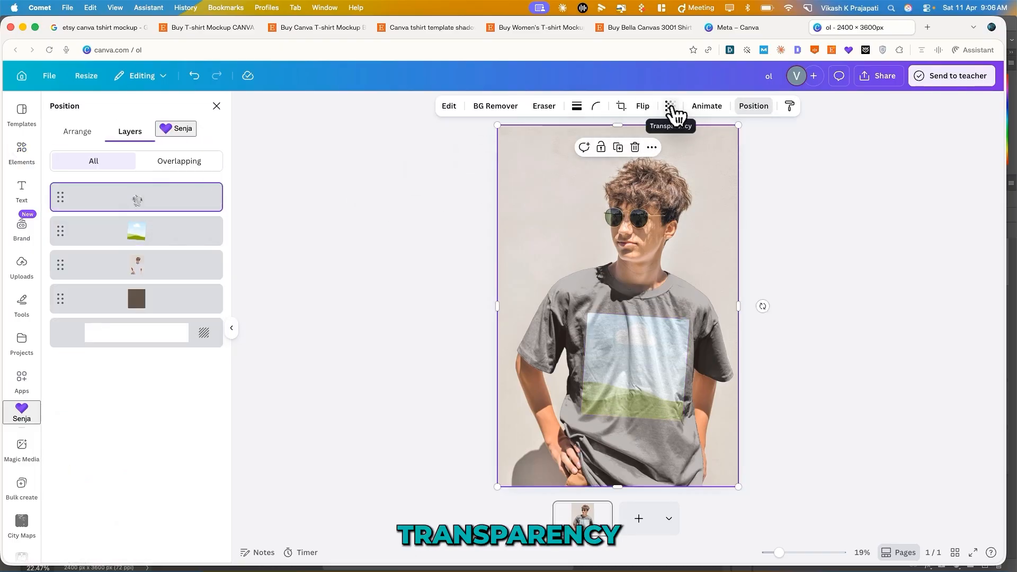
click(671, 107)
drag(692, 150, 643, 156)
click(453, 213)
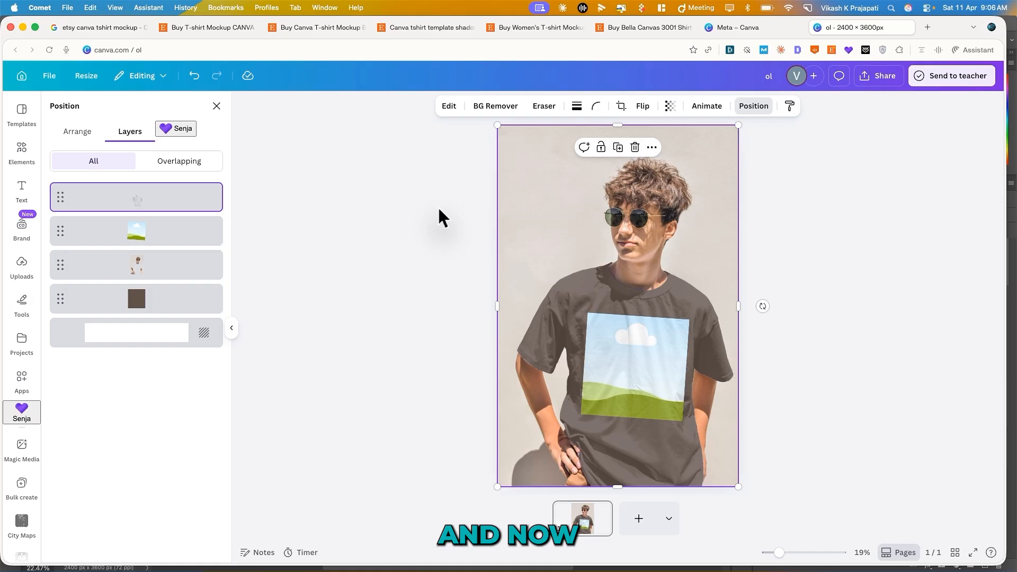
Recolor the rectangle behind the photo, trying light purple, violet and light orange before settling on the solid green
click(139, 300)
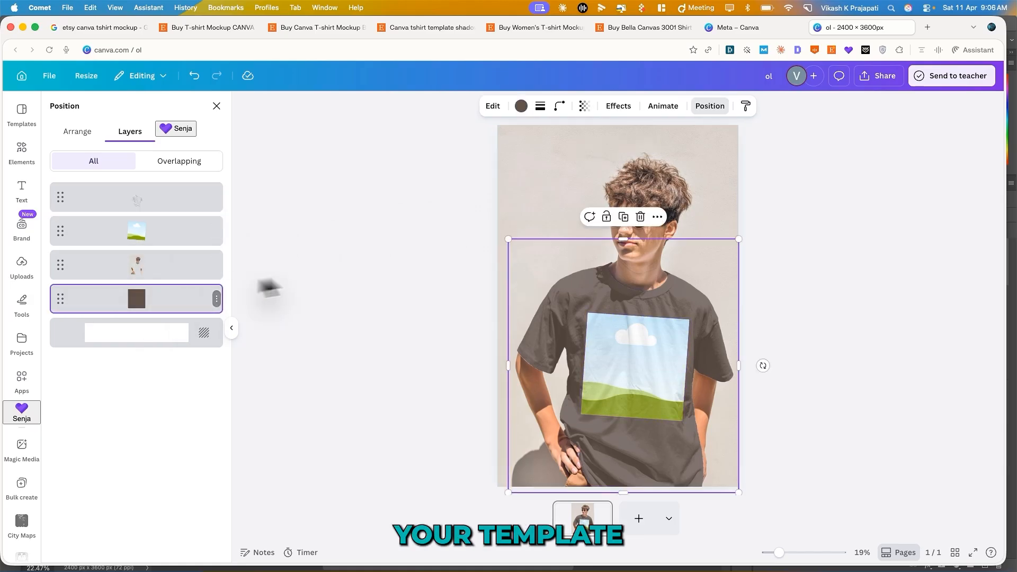
click(389, 248)
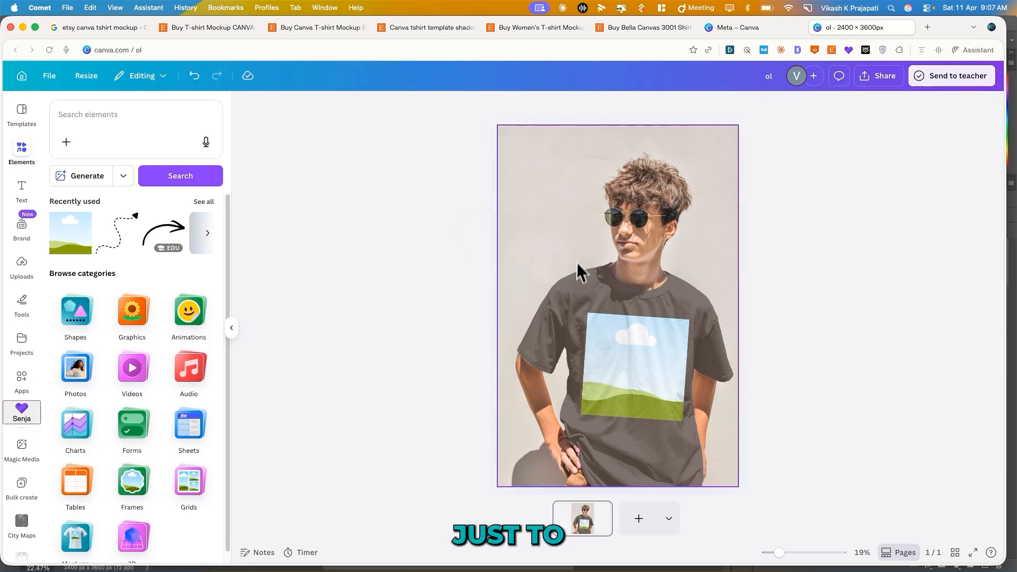
click(605, 297)
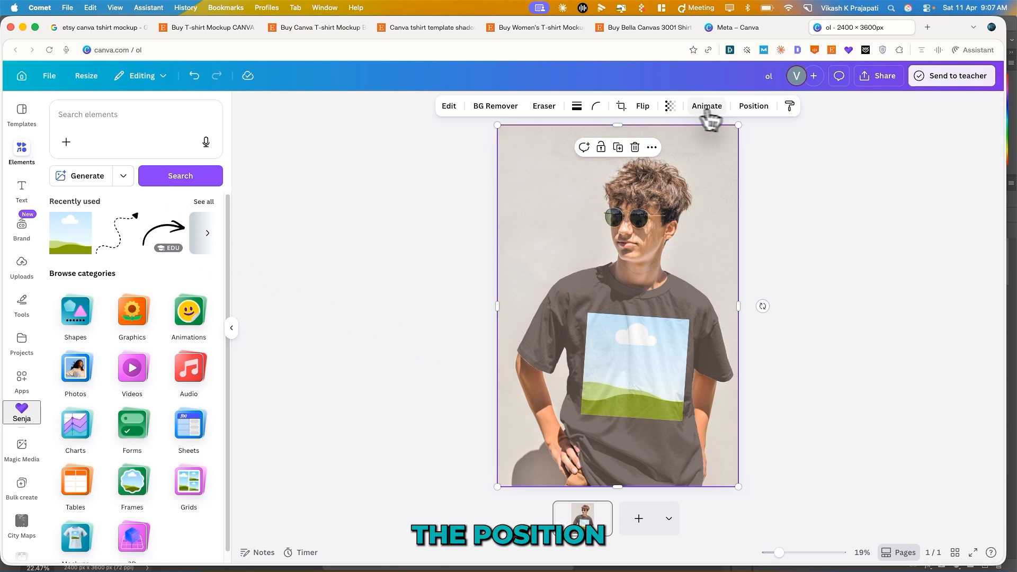
click(753, 106)
click(156, 313)
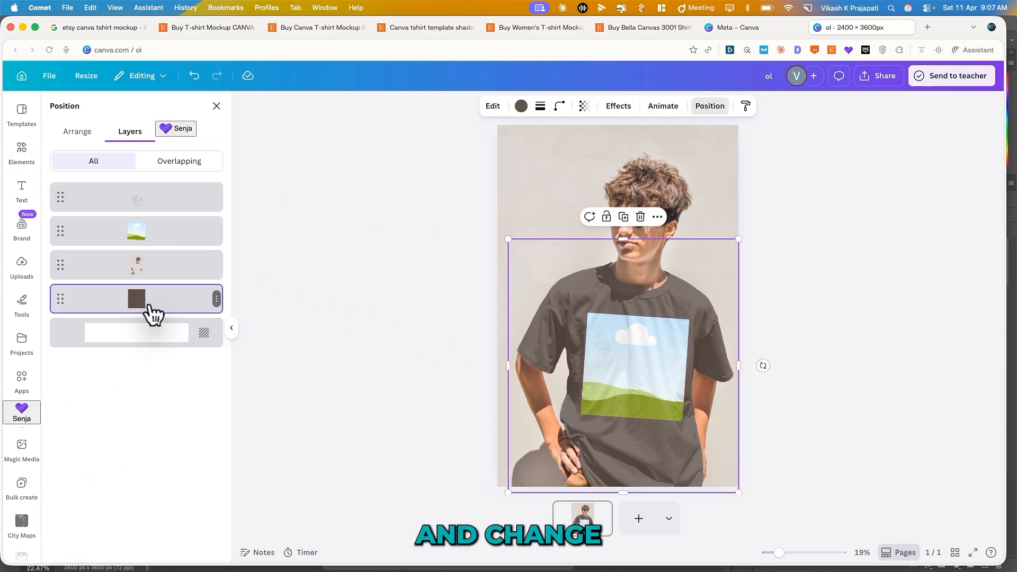
click(522, 107)
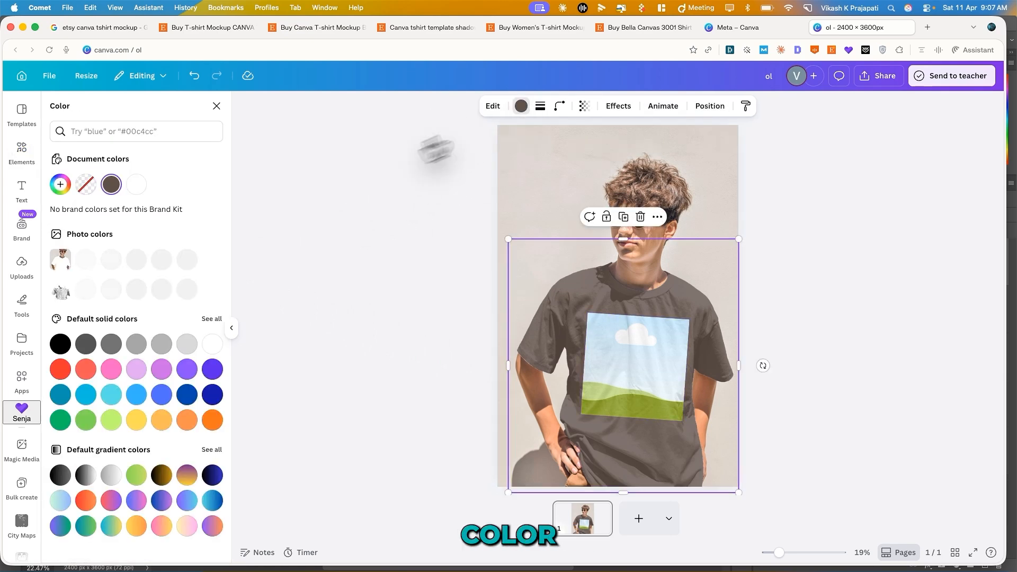
click(163, 340)
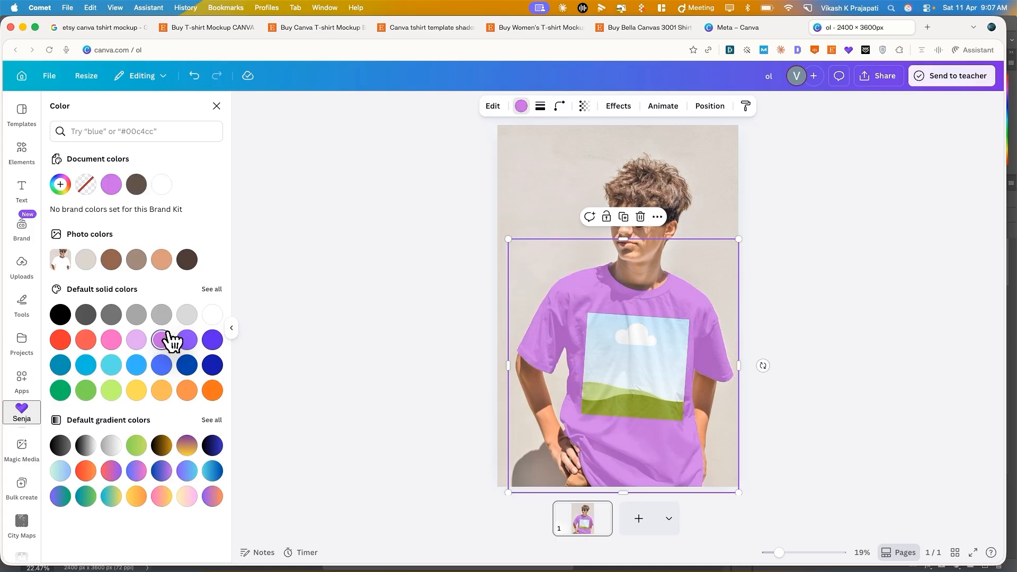
click(212, 340)
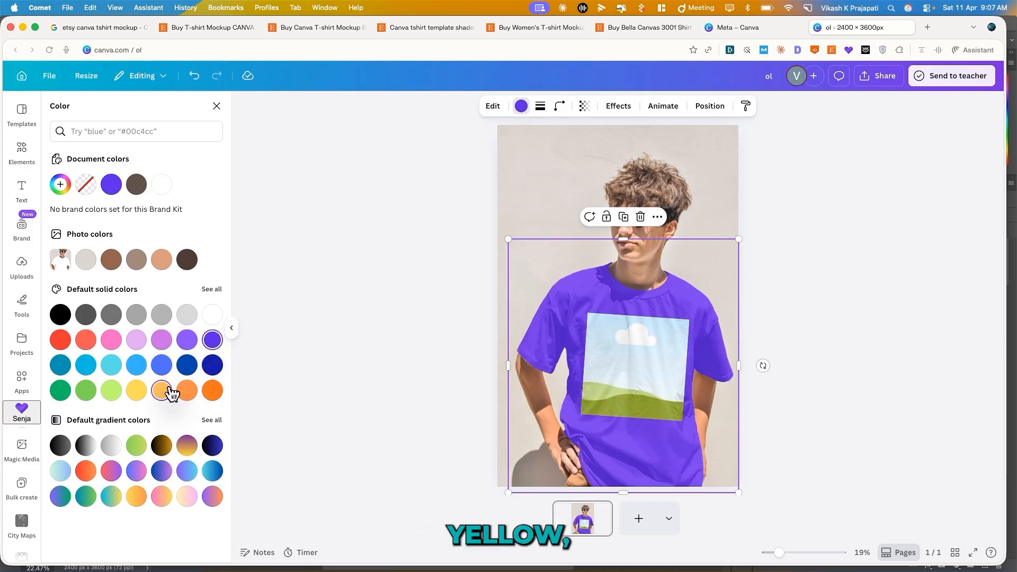
click(169, 392)
click(88, 392)
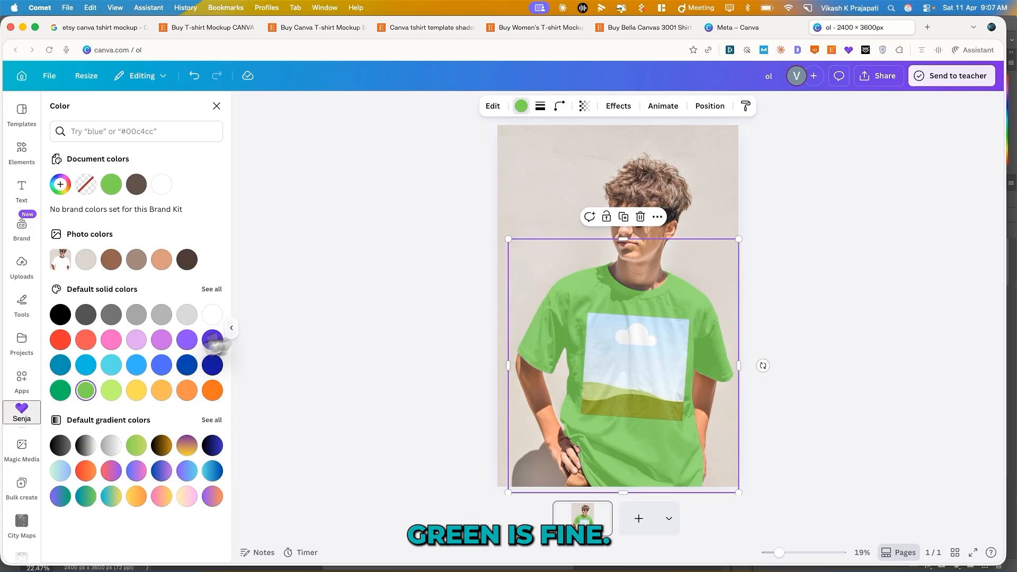
click(297, 300)
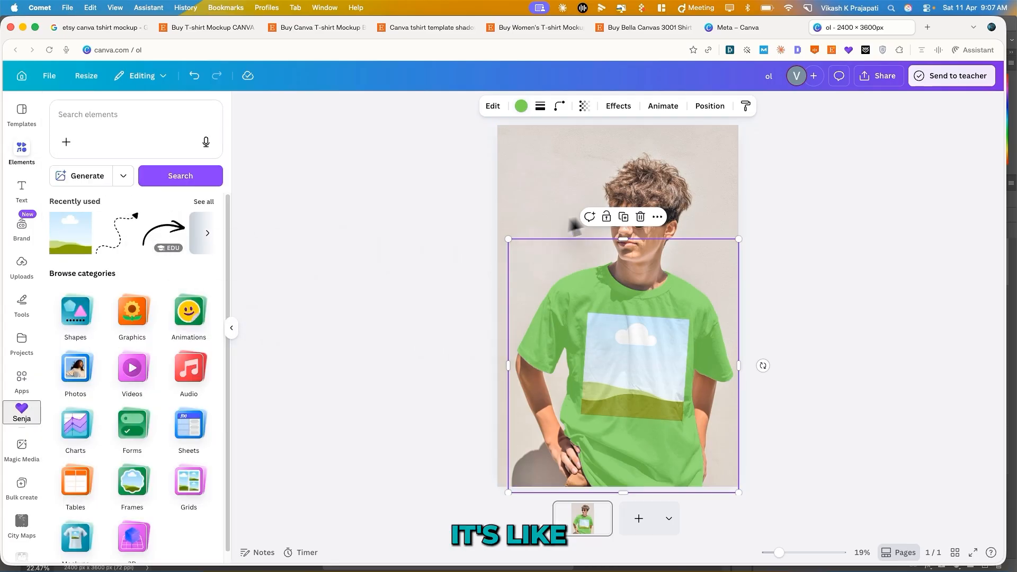
Set the shadow layer's transparency to 48 and select the frame on the chest
click(707, 106)
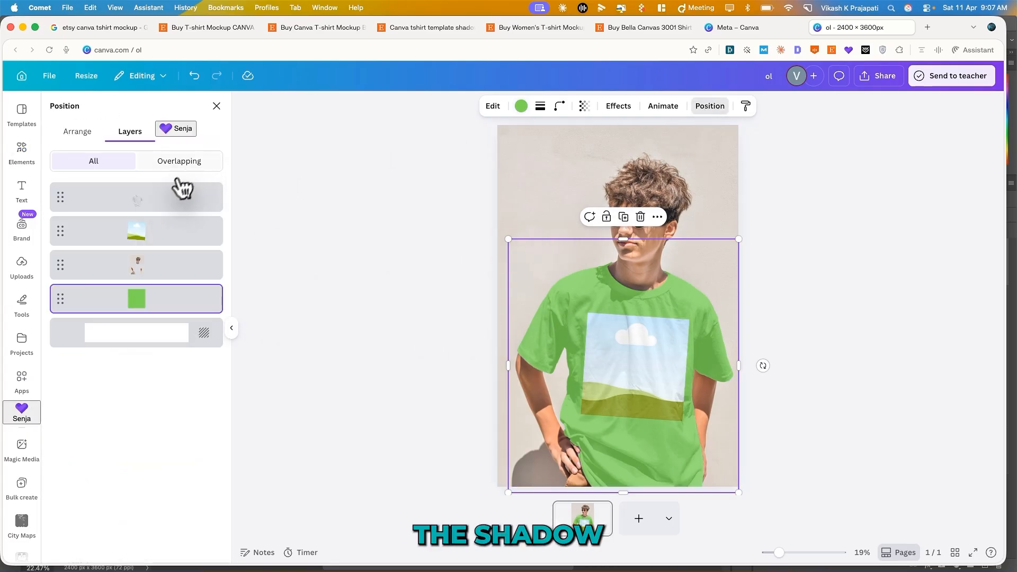
click(167, 197)
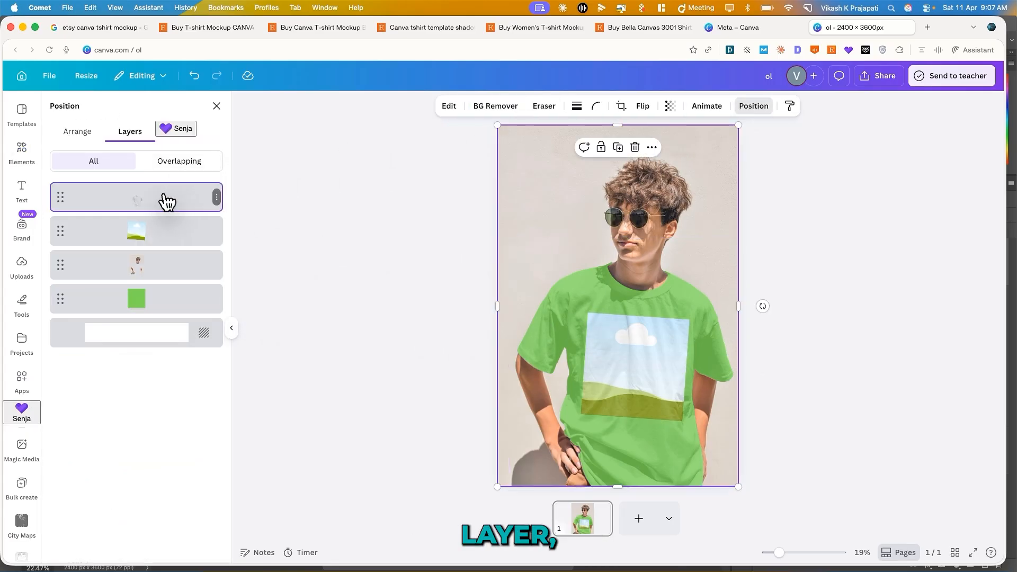
click(671, 106)
drag(648, 154, 657, 153)
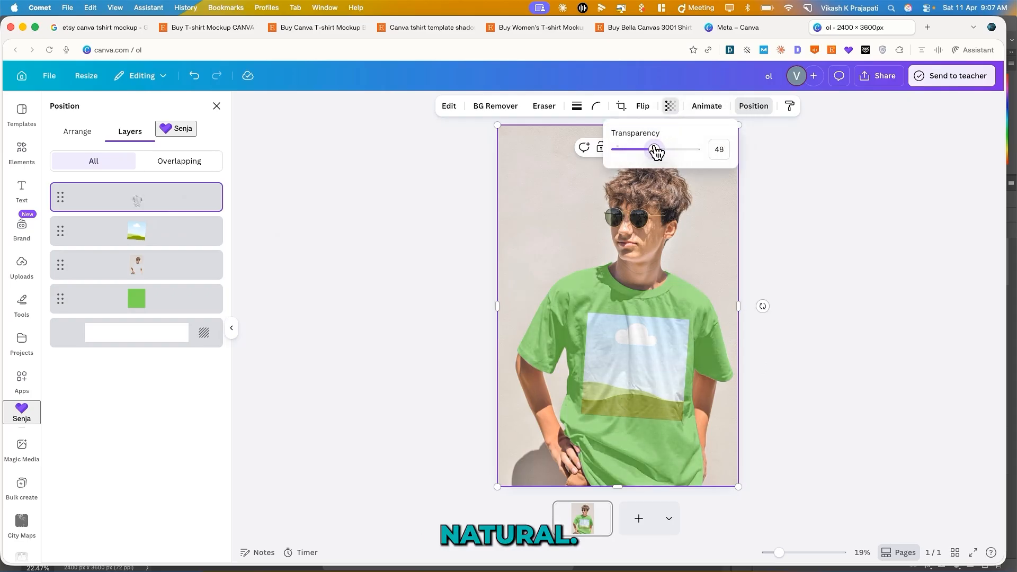
click(179, 237)
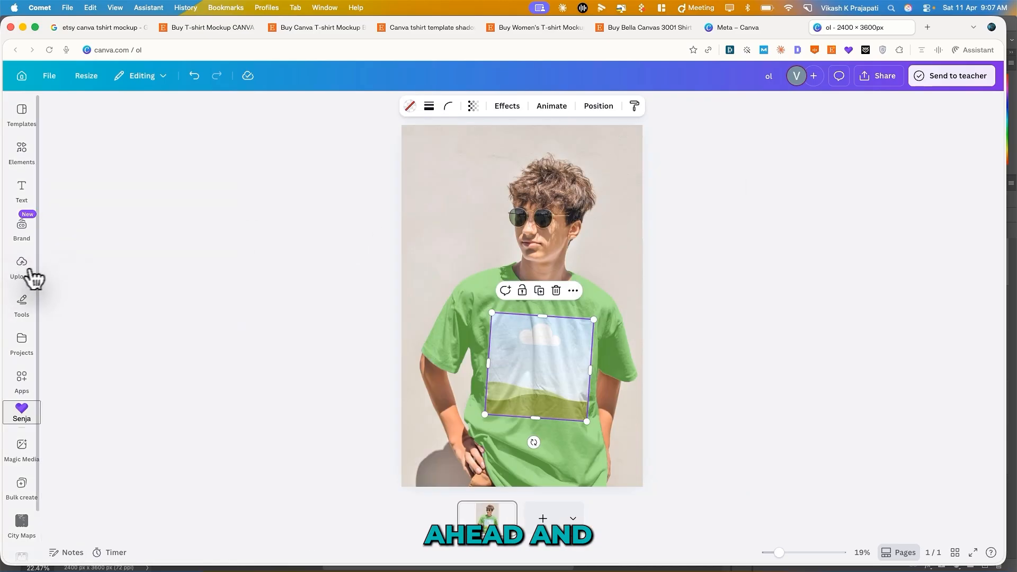
Add the uploaded WANDER MORE design over the chest frame, shrink it to about the frame's size and rotate it to match the frame's tilt
click(22, 270)
drag(124, 267, 631, 365)
key(super+z)
key(super+z)
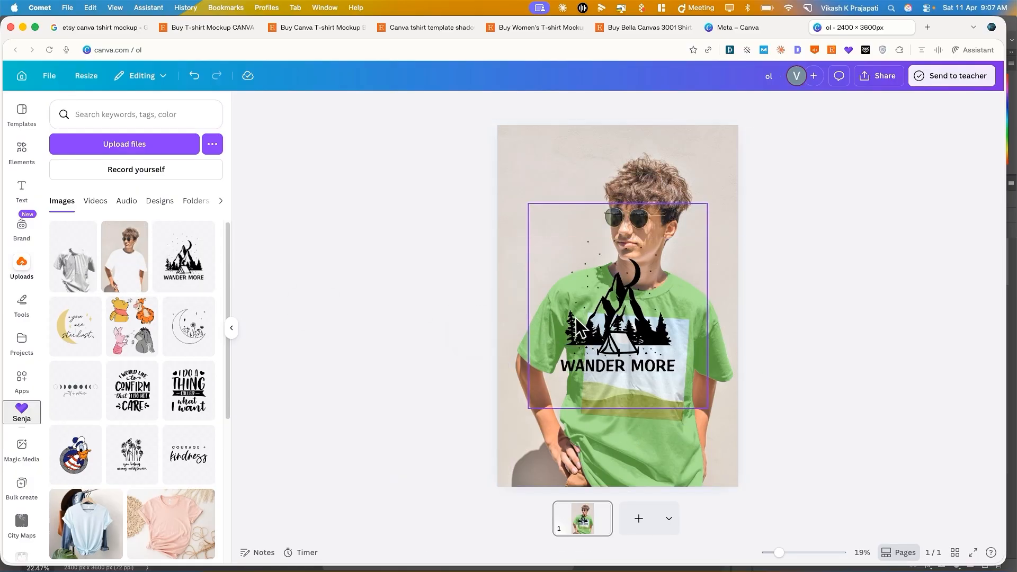
drag(263, 285, 630, 350)
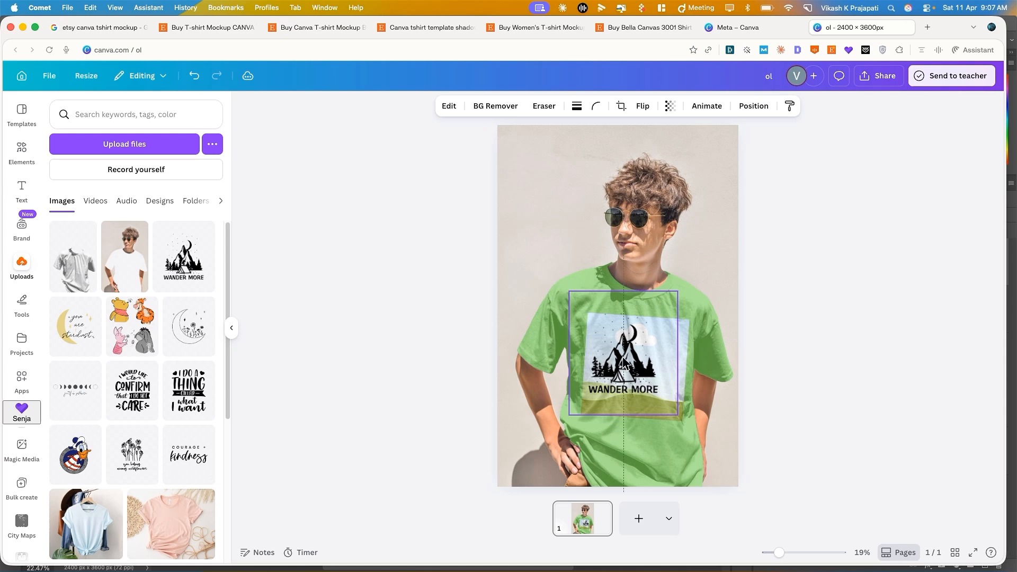
drag(625, 449, 636, 448)
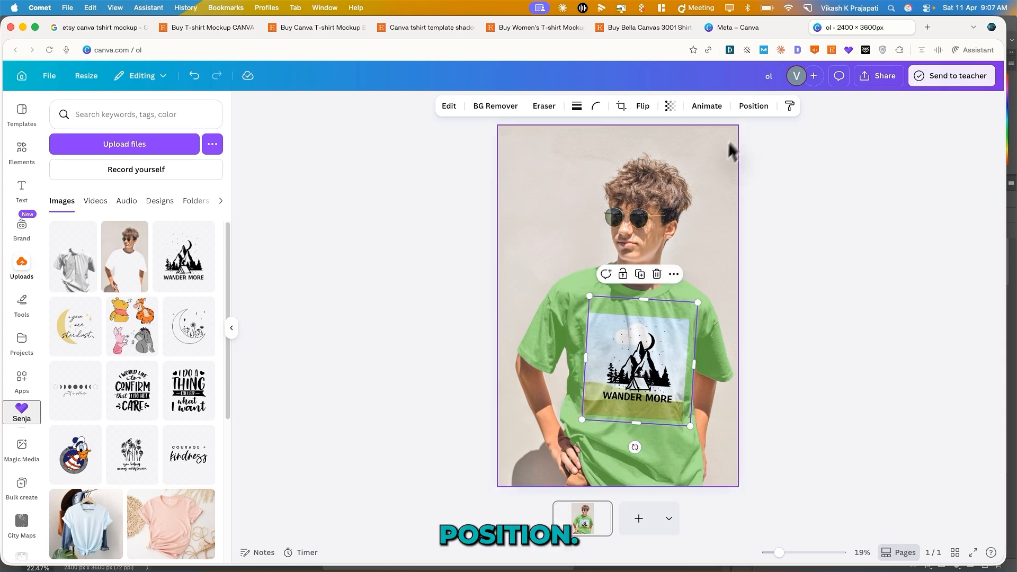
Move the WANDER MORE design directly beneath the shadow layer and delete the landscape frame from the shirt
click(753, 106)
drag(145, 202, 146, 243)
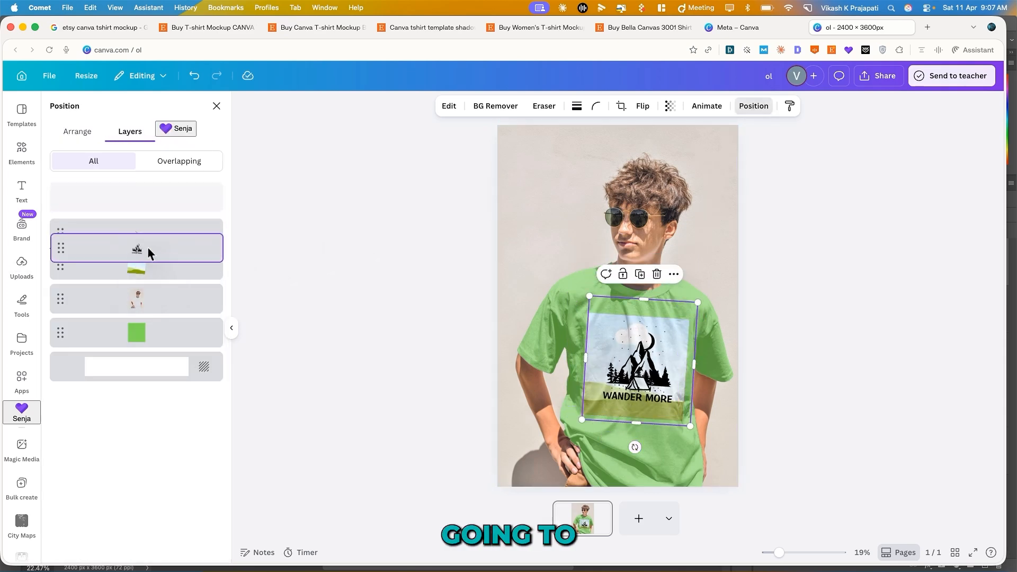
click(144, 265)
key(Delete)
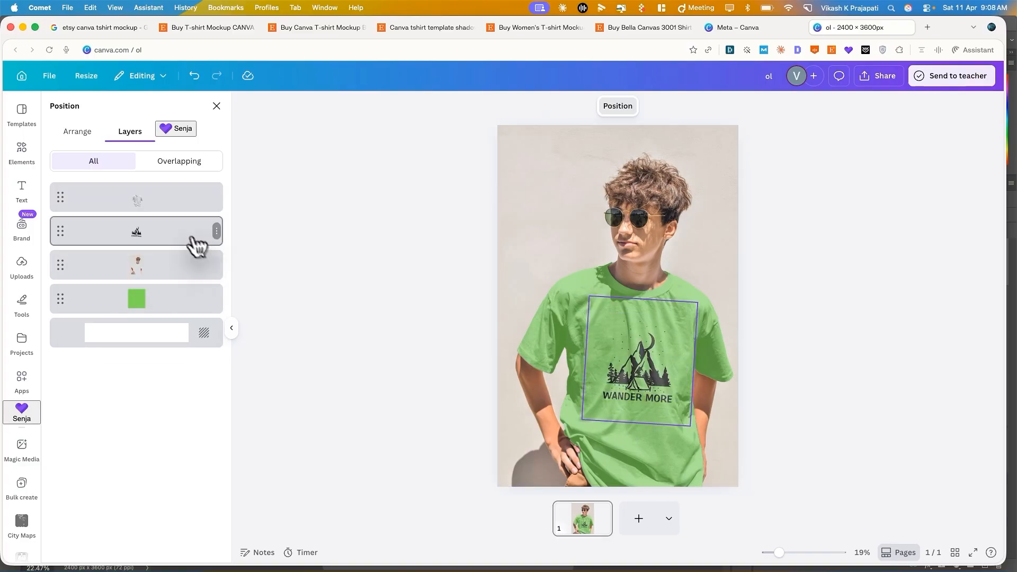
click(411, 313)
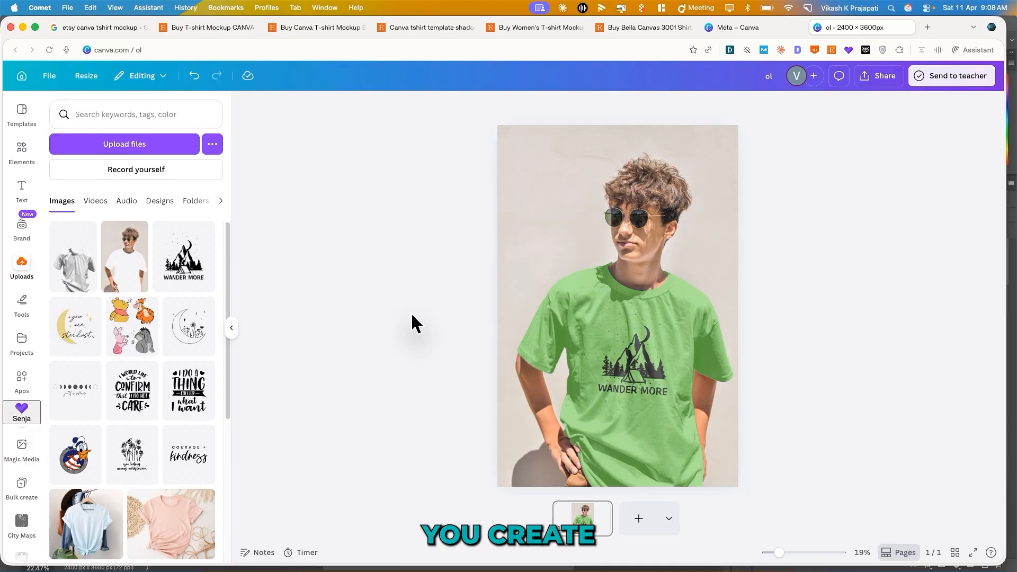
Switch to Photoshop and turn the Highlights and Shadow layers off and back on to examine what each contributes
key(super+Tab)
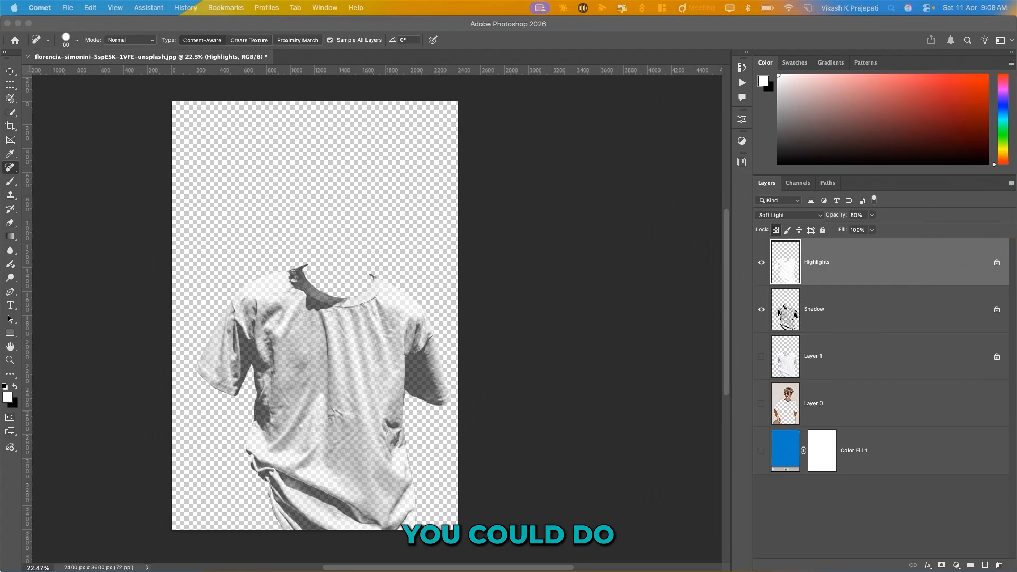
click(762, 262)
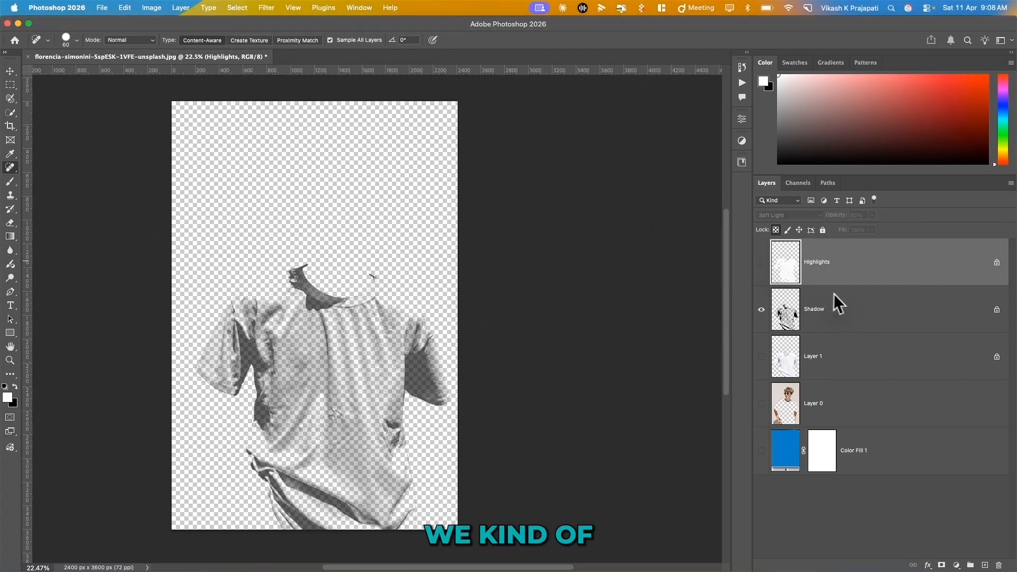
click(806, 308)
click(765, 309)
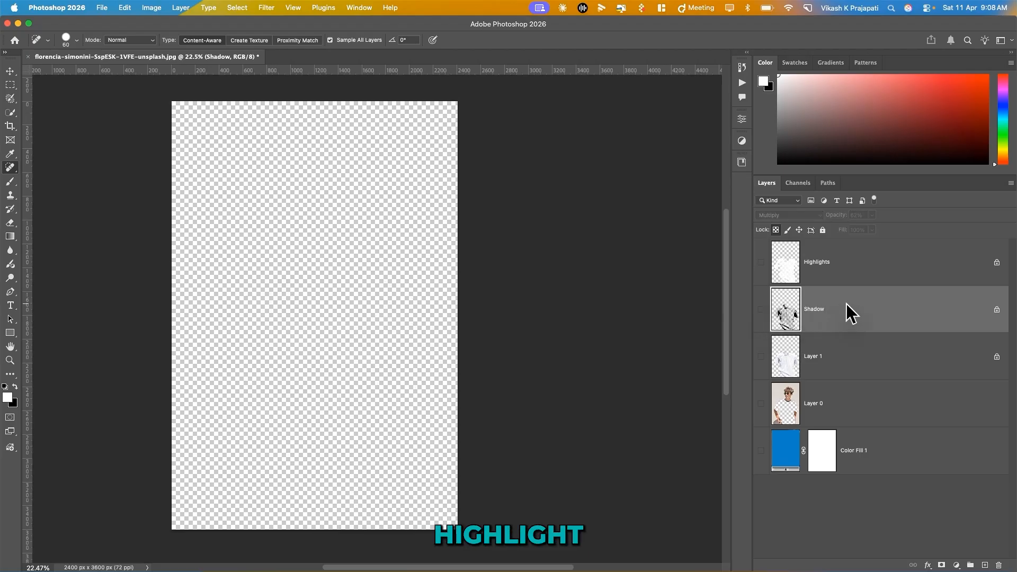
click(761, 310)
click(762, 263)
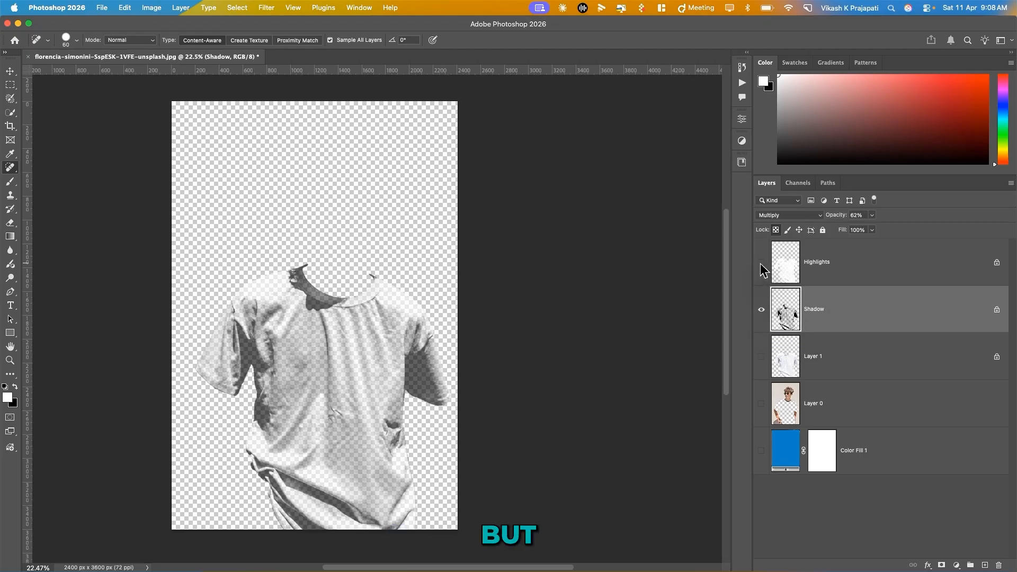
Compare the shirt with the Highlights and Shadow layers hidden and shown, and inspect the settings of each layer
click(761, 263)
click(762, 314)
click(762, 313)
click(762, 313)
click(762, 314)
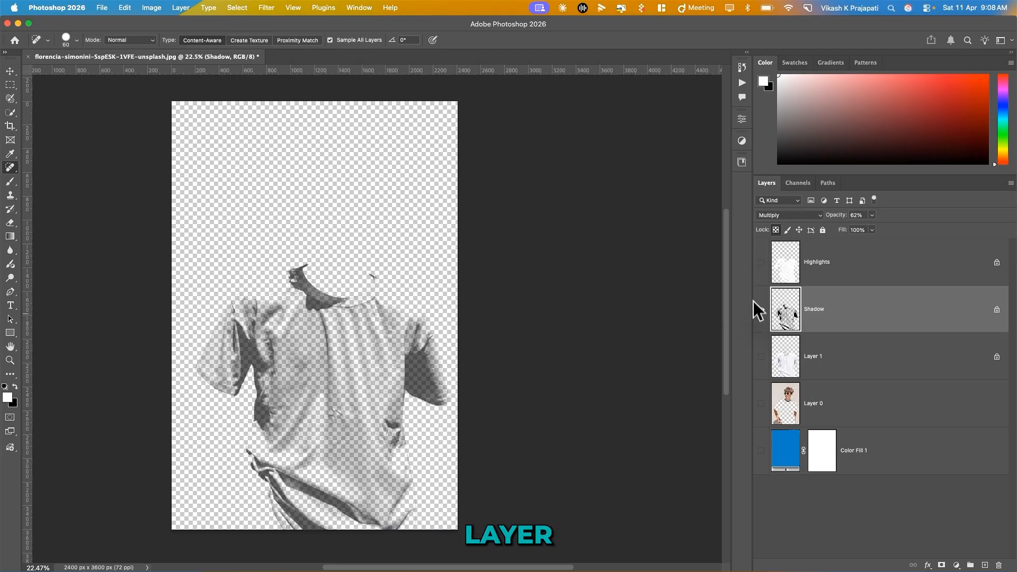
click(761, 263)
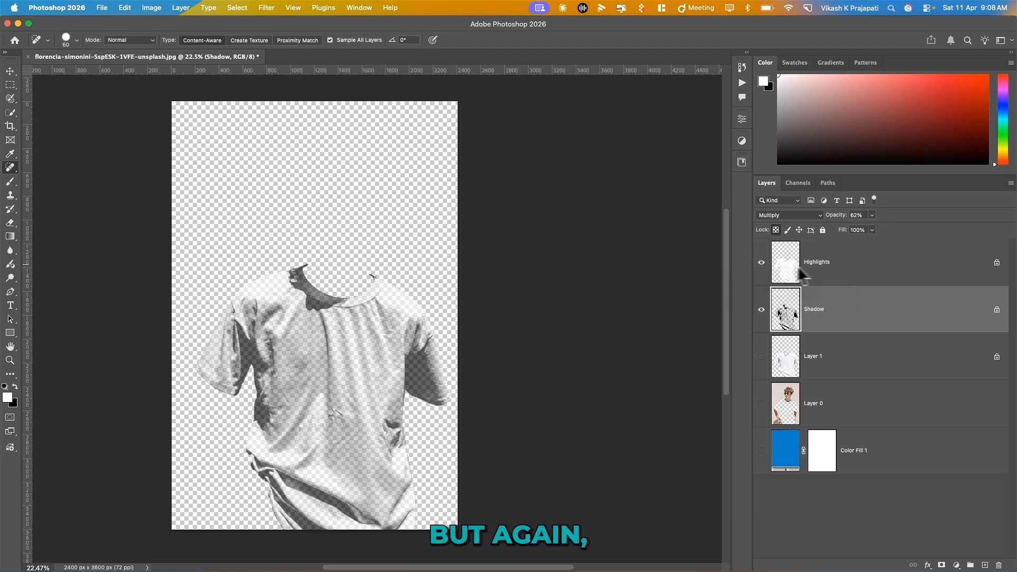
click(828, 267)
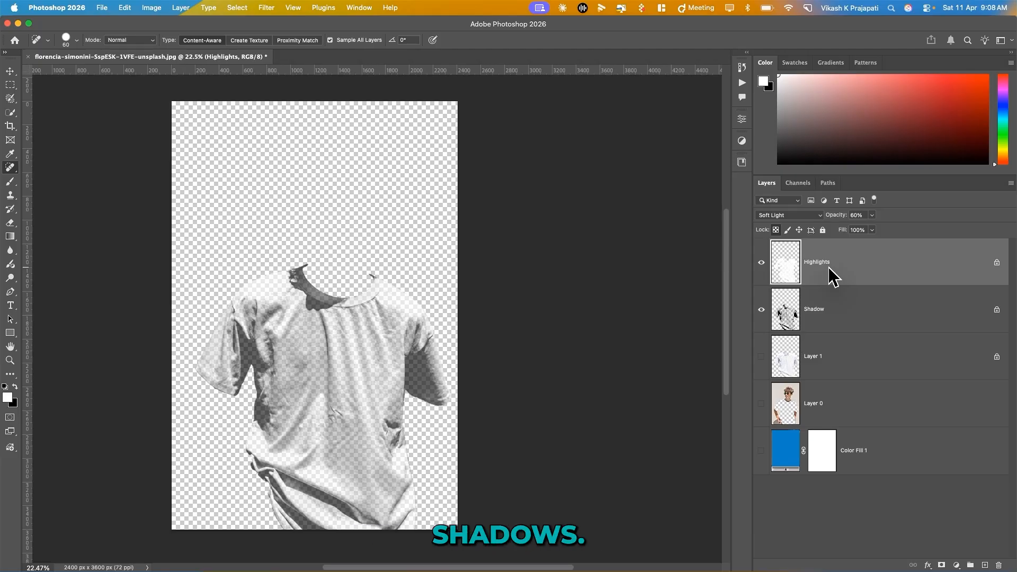
click(823, 316)
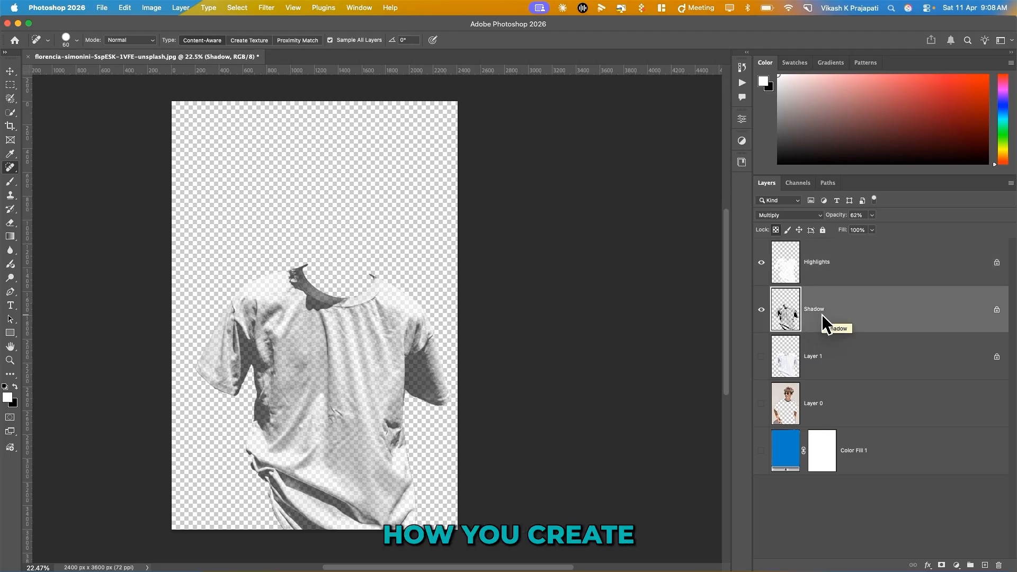